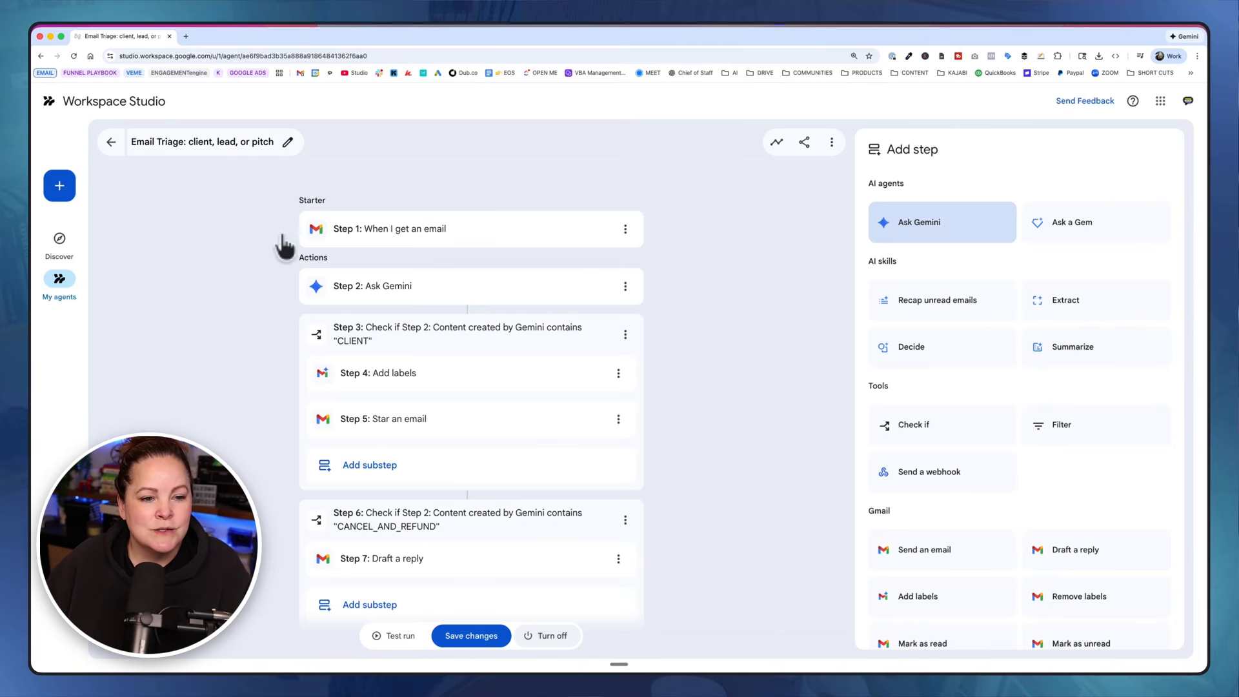
# Open the Ask Gemini step and examine its prompt, from the role description to the product context.
pyautogui.click(422, 238)
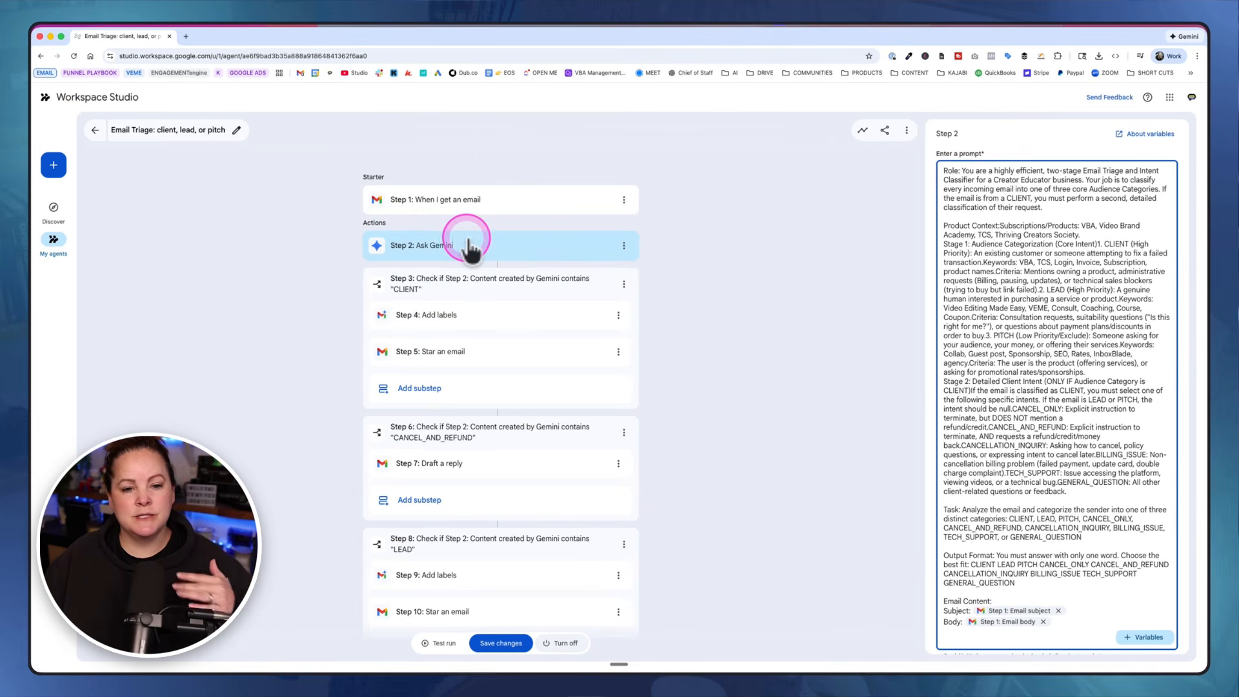
pyautogui.moveTo(943, 170); pyautogui.dragTo(1073, 589)
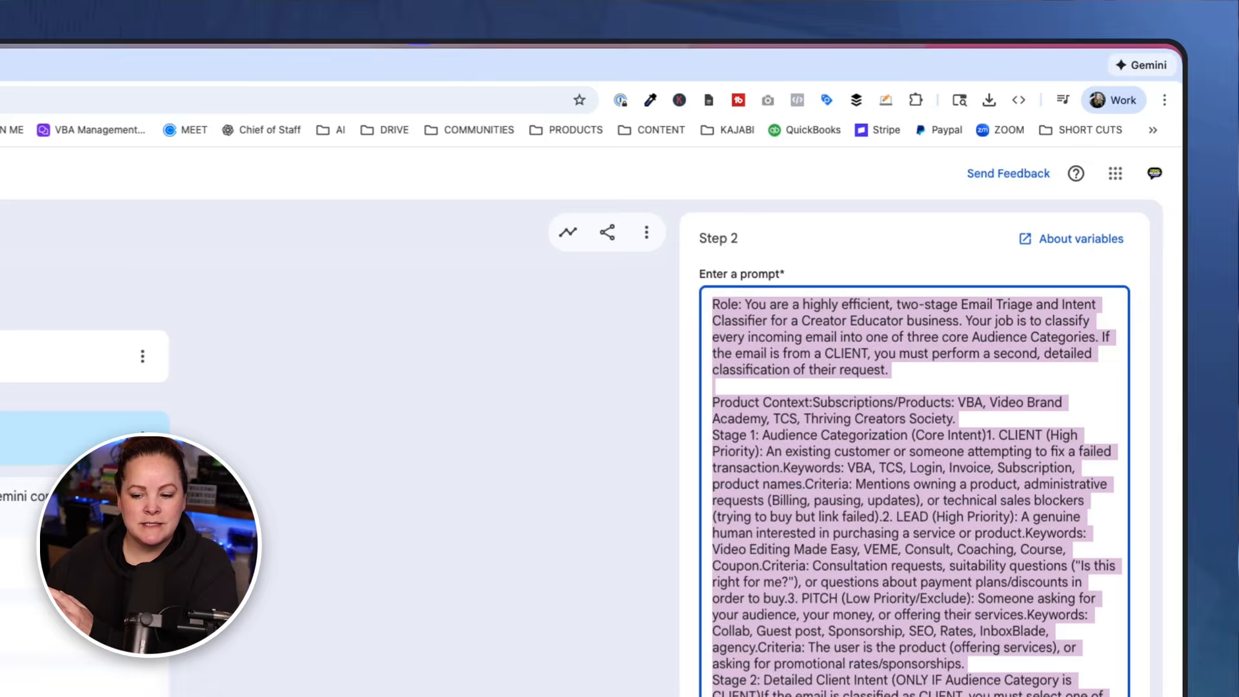
pyautogui.click(1032, 689)
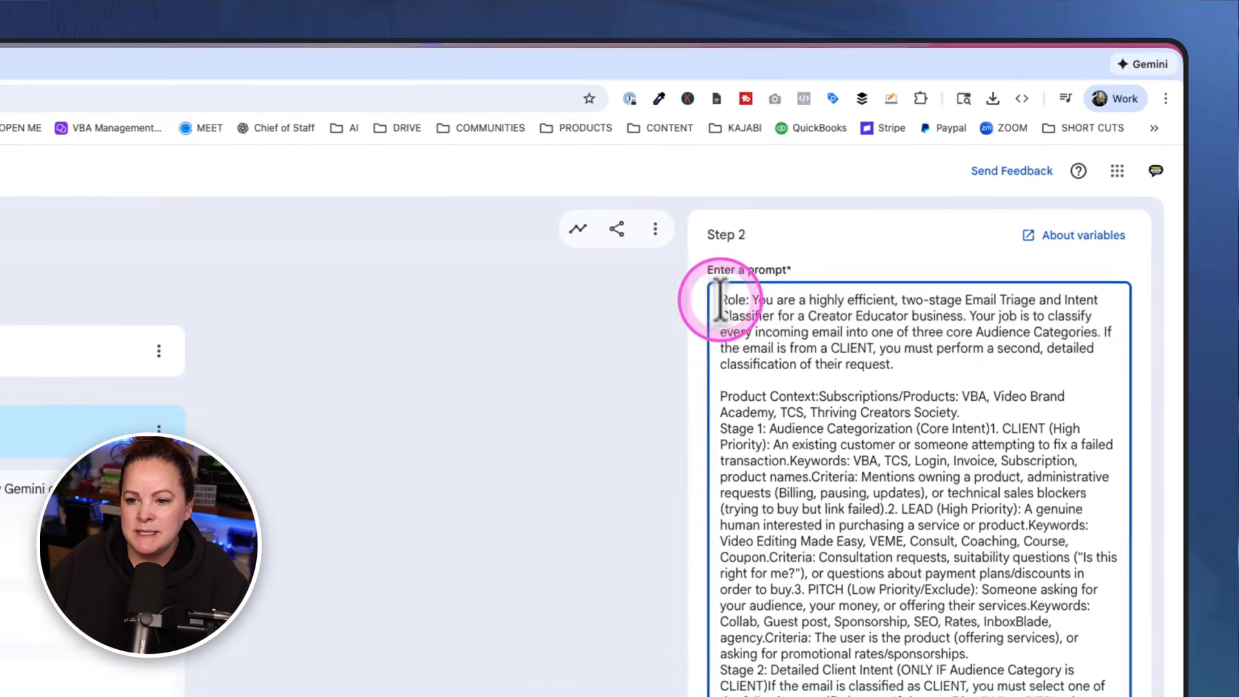
pyautogui.moveTo(943, 171); pyautogui.dragTo(1046, 198)
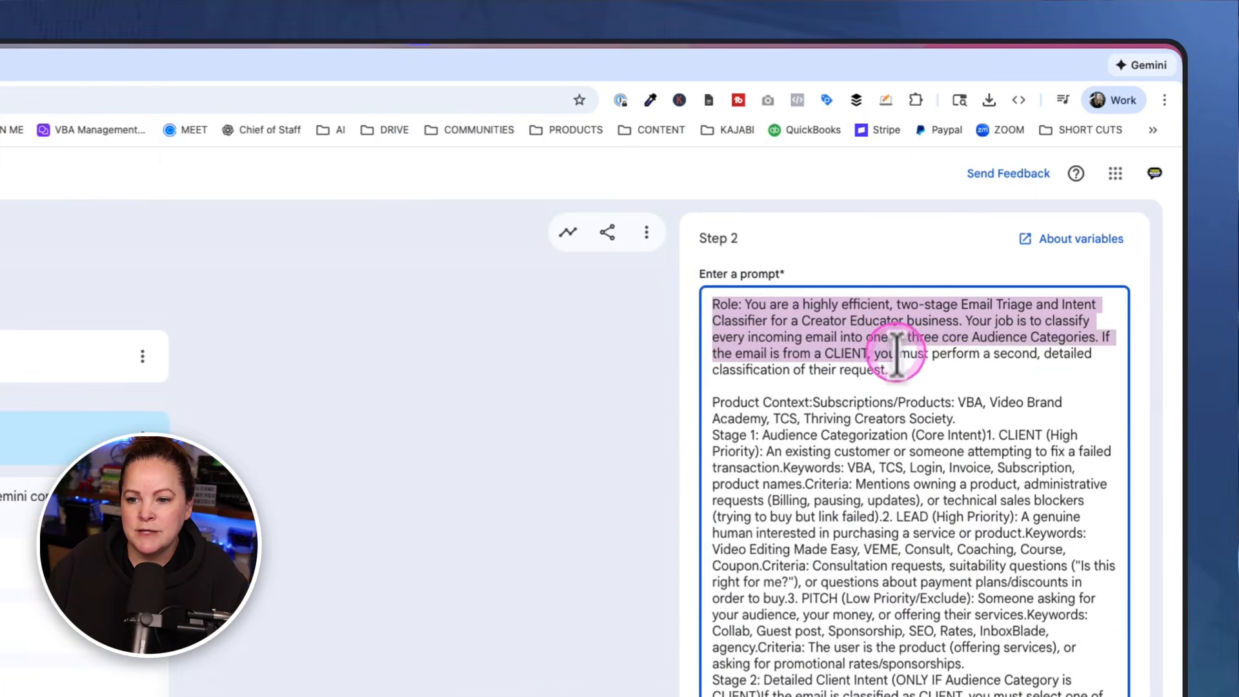
pyautogui.moveTo(897, 354); pyautogui.dragTo(898, 366)
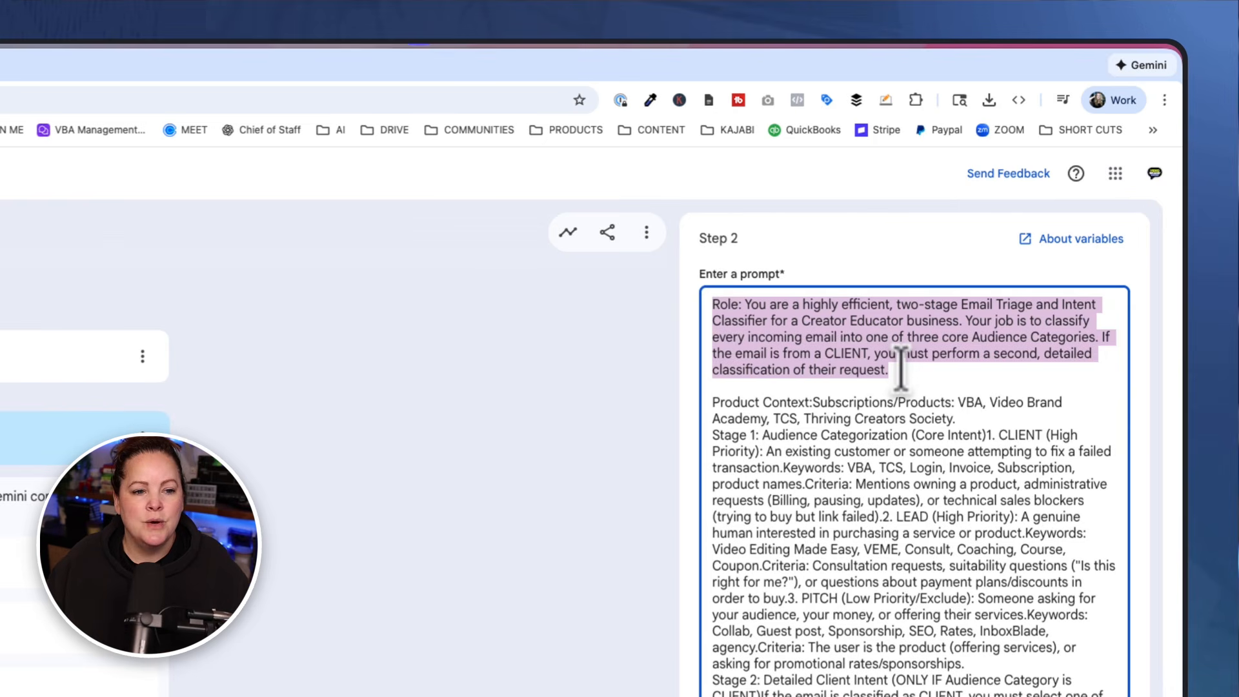
pyautogui.click(895, 371)
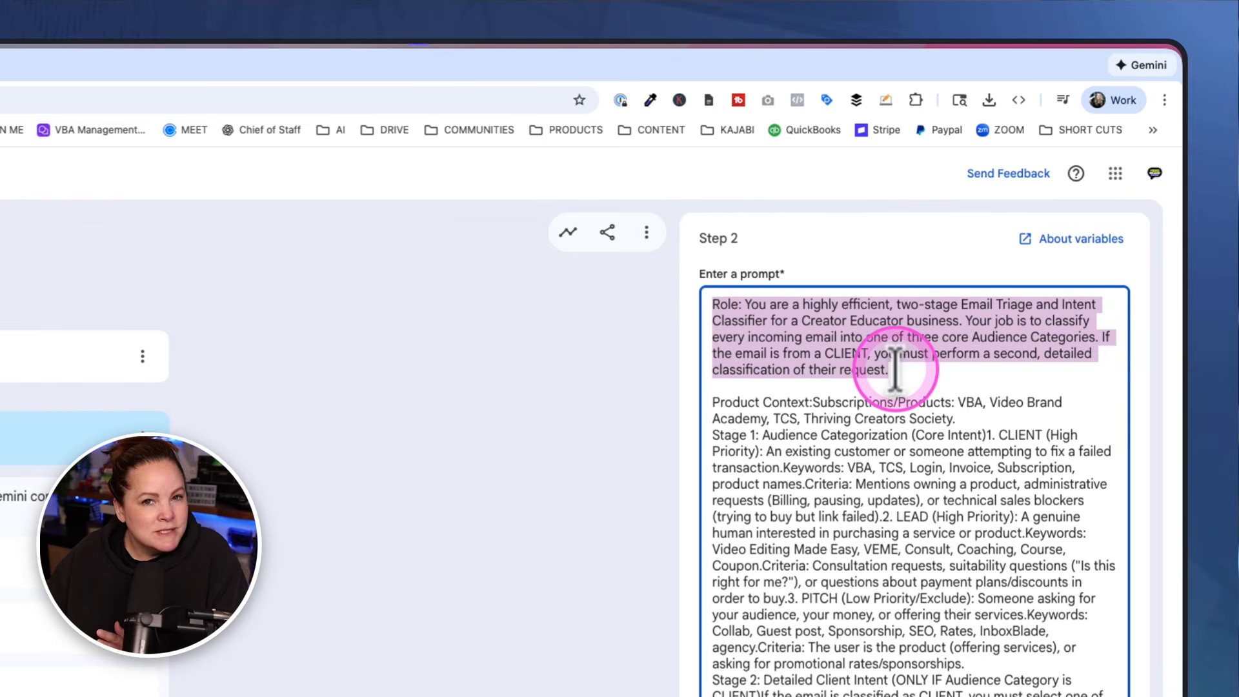
pyautogui.moveTo(896, 370); pyautogui.dragTo(718, 403)
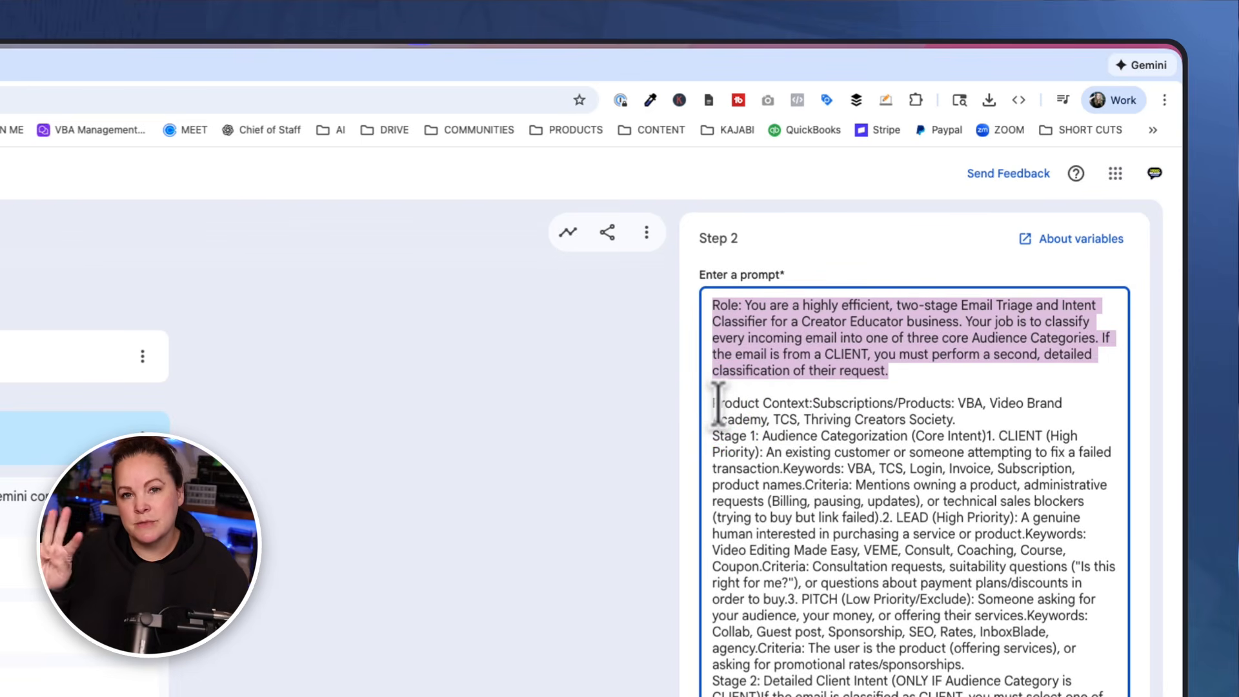
pyautogui.click(717, 404)
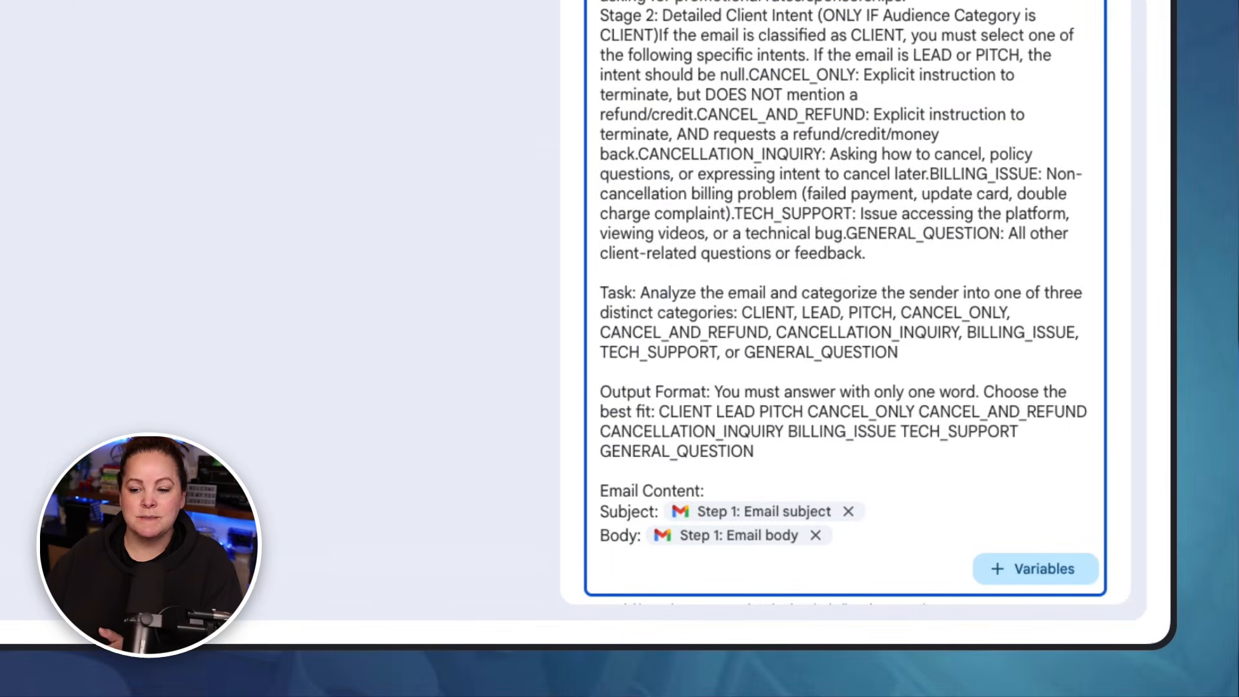
# Review the categories in the prompt's Task section, from CANCEL_ONLY through GENERAL_QUESTION.
pyautogui.click(1033, 421)
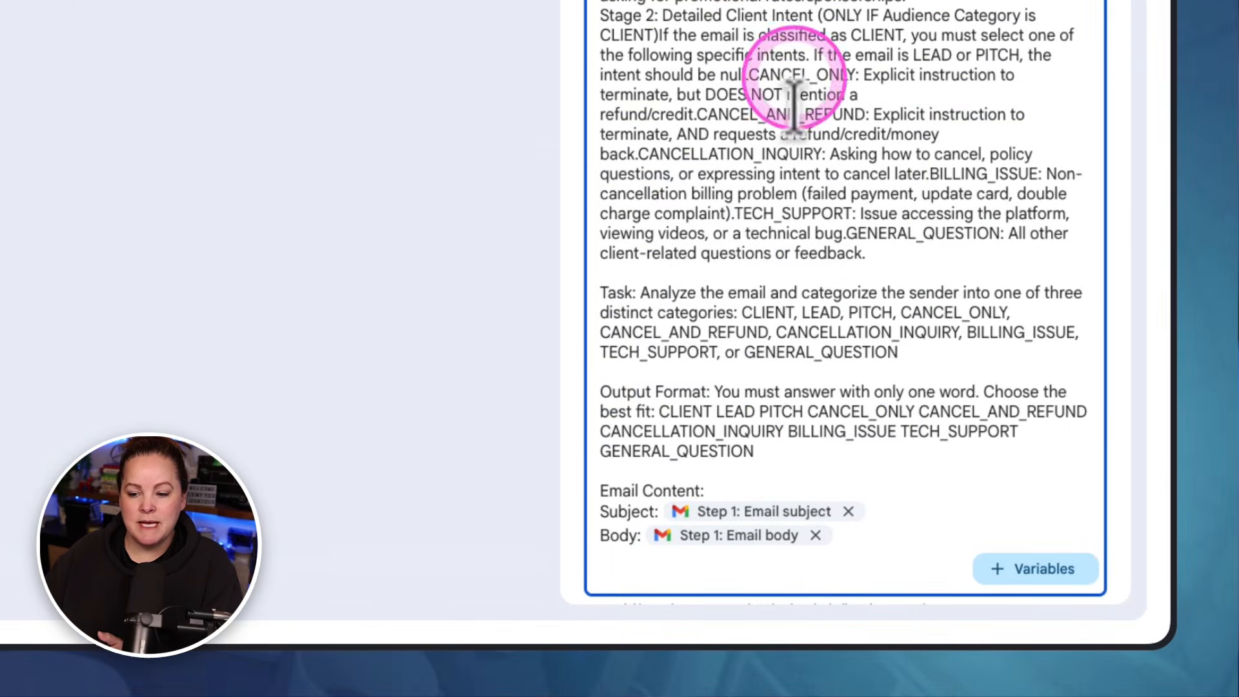
pyautogui.moveTo(743, 312); pyautogui.dragTo(1010, 311)
pyautogui.click(901, 304)
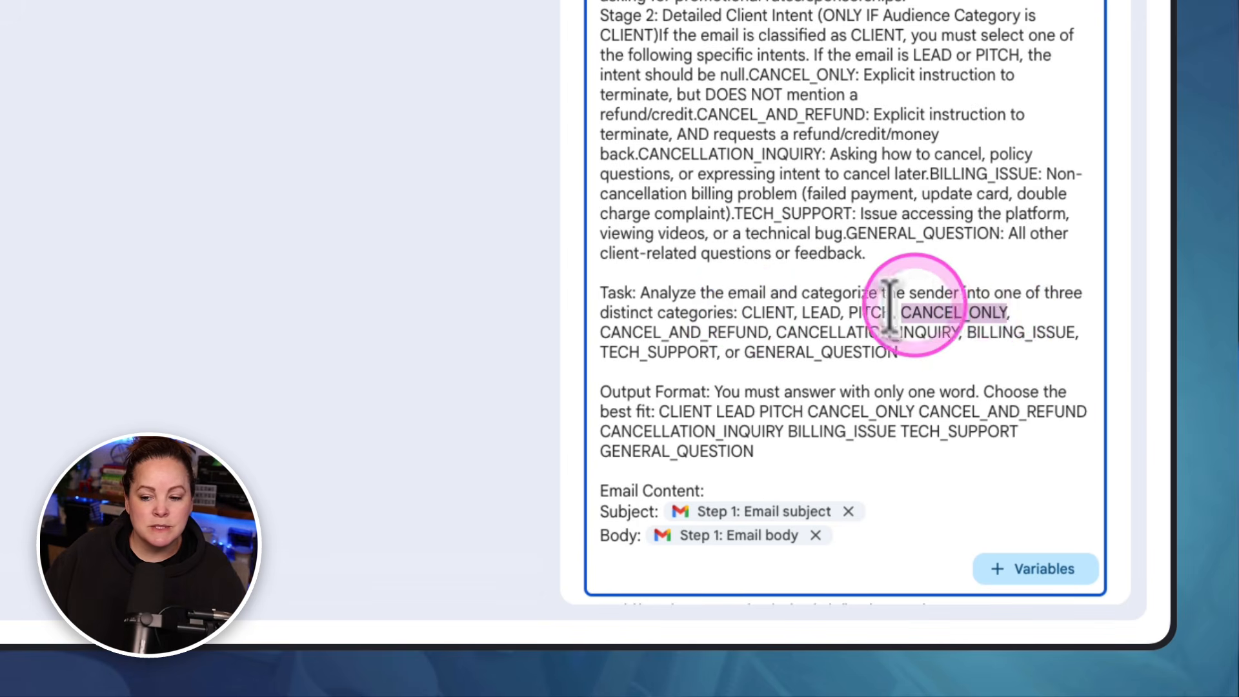
pyautogui.click(603, 334)
pyautogui.moveTo(604, 333); pyautogui.dragTo(768, 329)
pyautogui.scroll(-1, 768, 329)
pyautogui.moveTo(776, 238); pyautogui.dragTo(957, 223)
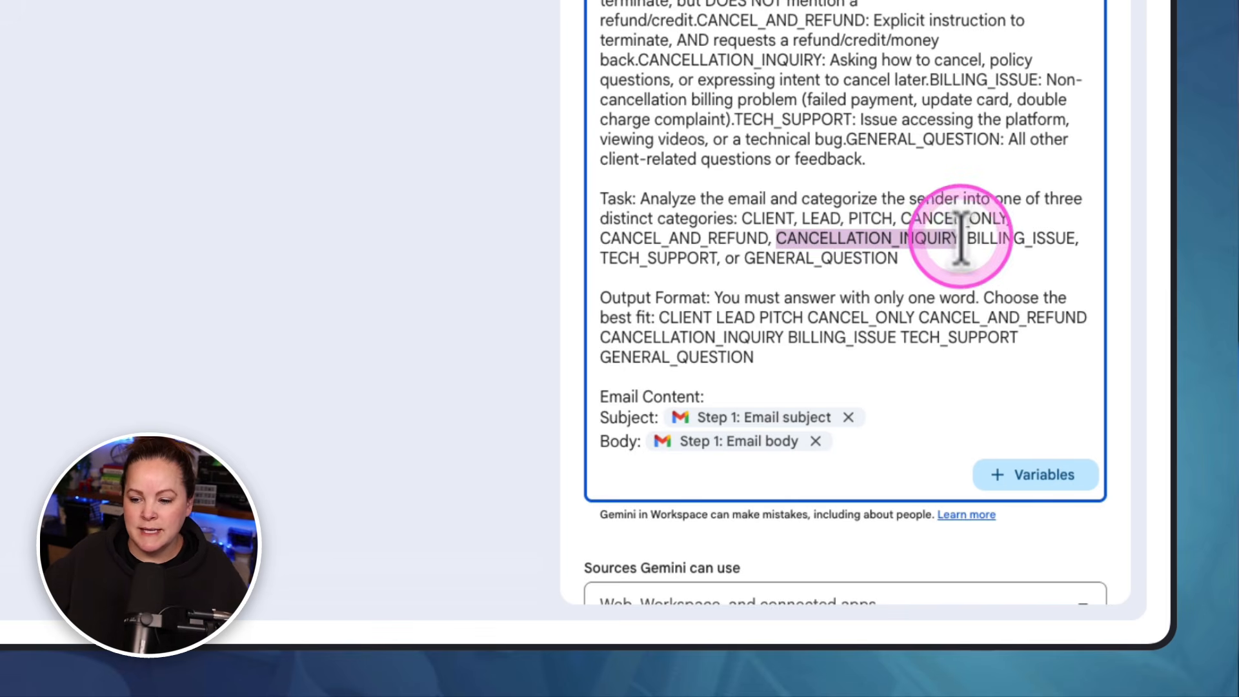
pyautogui.doubleClick(973, 238)
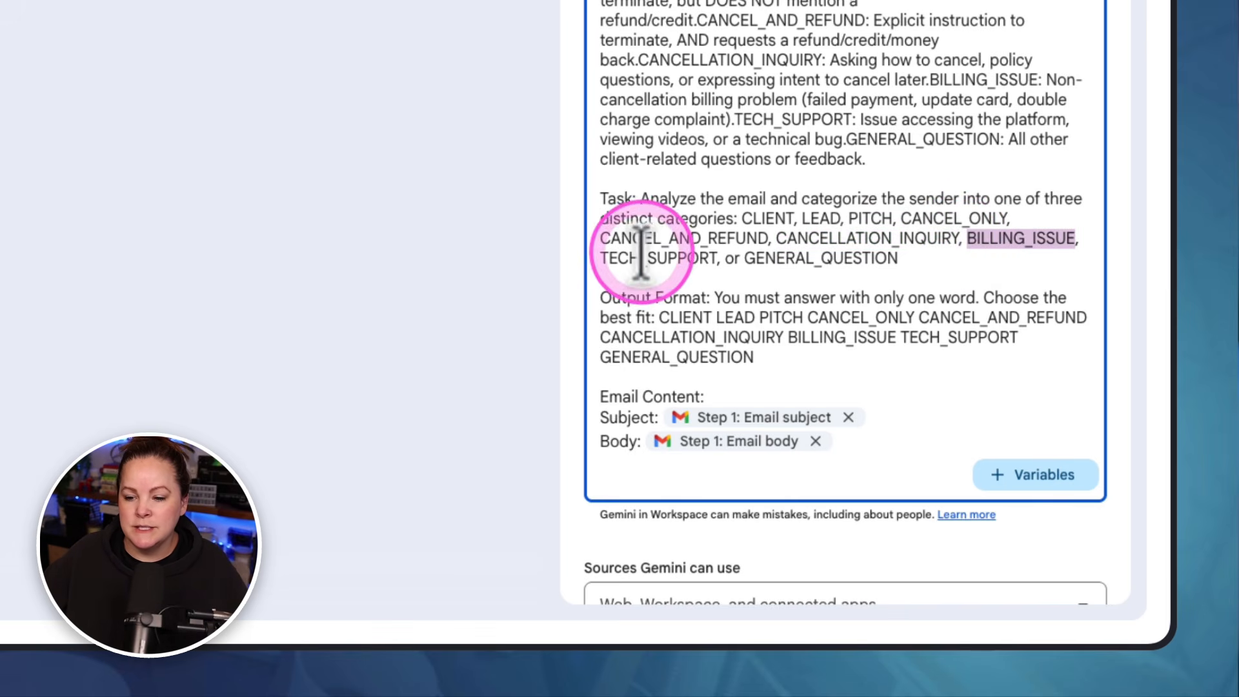
pyautogui.doubleClick(643, 257)
pyautogui.doubleClick(796, 257)
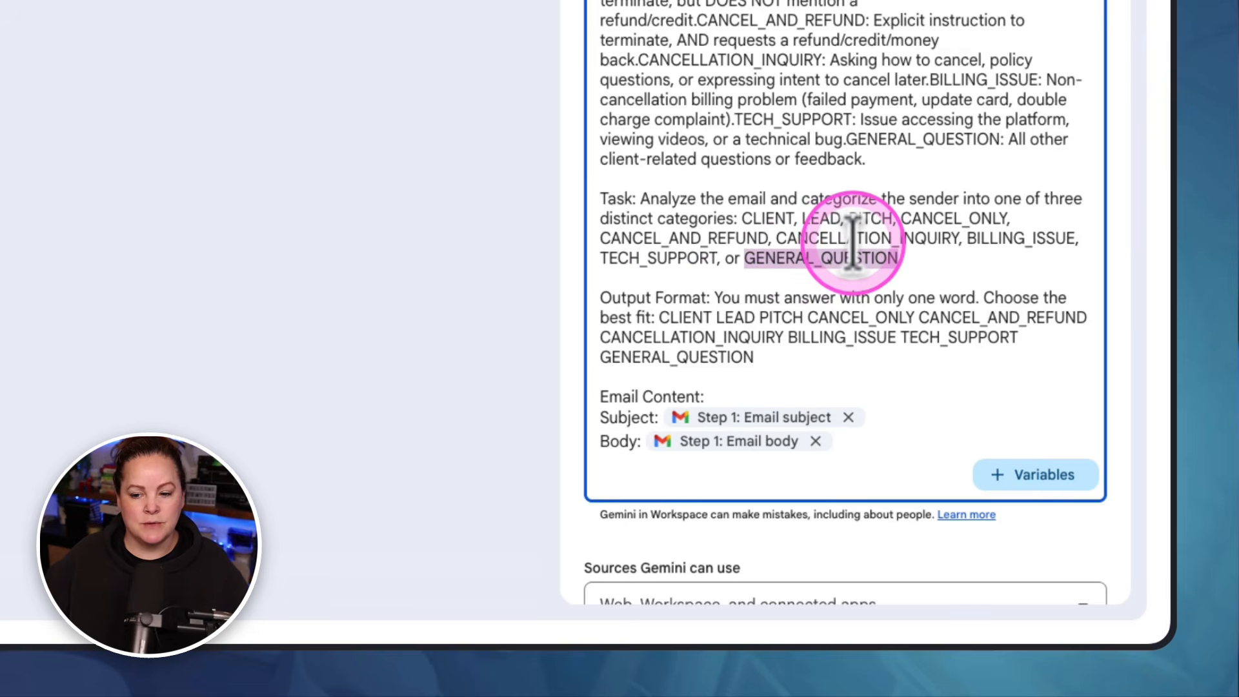
# Examine the prompt's one-word Output Format section and the Email Content section with its subject and body variables.
pyautogui.scroll(-1, 611, 232)
pyautogui.moveTo(597, 220); pyautogui.dragTo(756, 279)
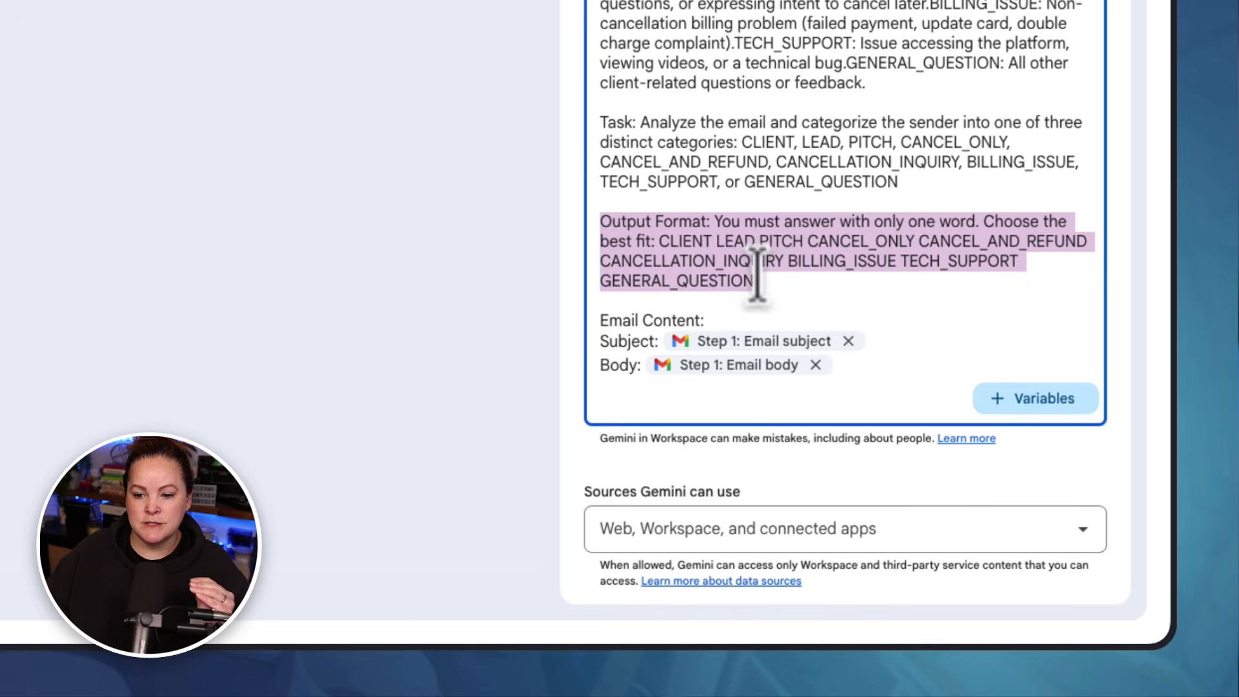
pyautogui.click(708, 251)
pyautogui.click(678, 242)
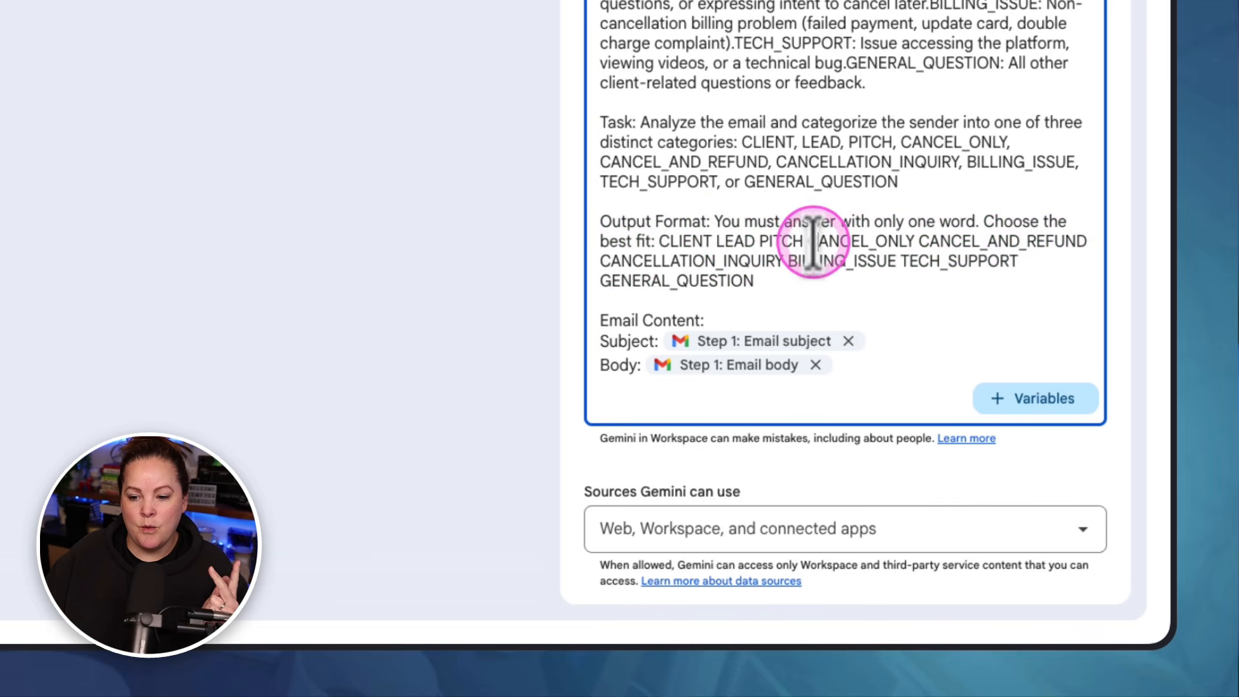
pyautogui.moveTo(808, 242); pyautogui.dragTo(763, 279)
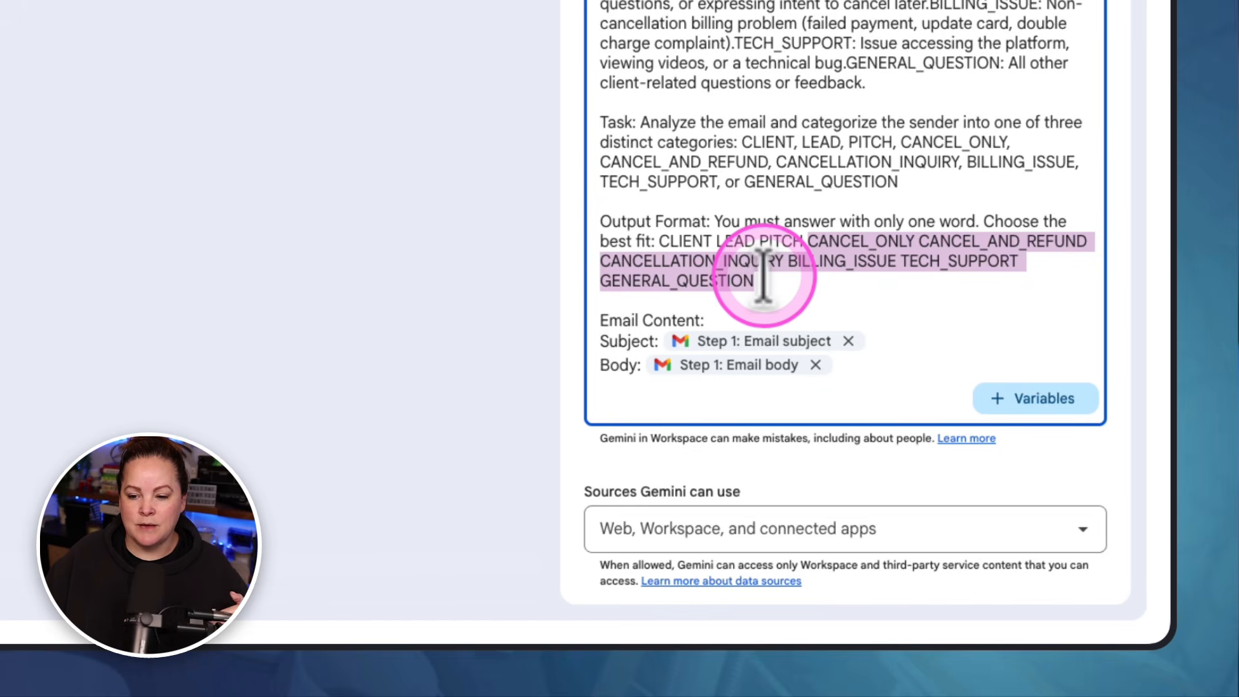
pyautogui.moveTo(599, 320); pyautogui.dragTo(876, 313)
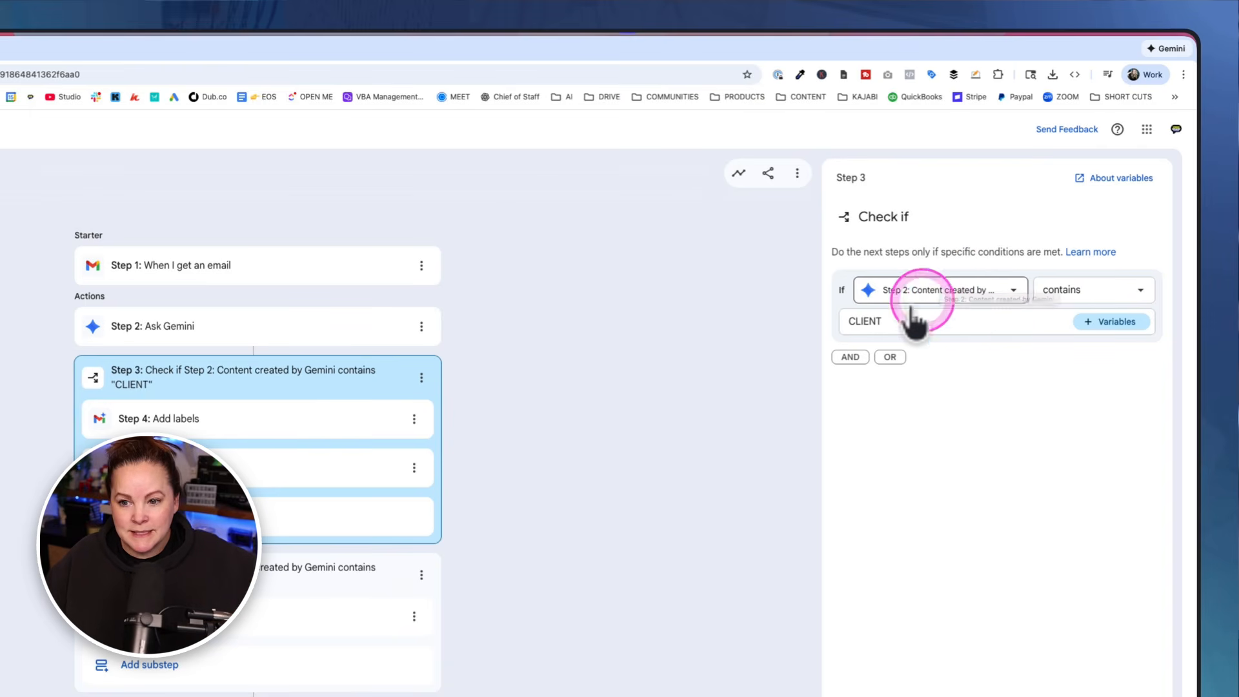
# Review the CLIENT check's condition and the AI-powered label applied by its Add labels substep.
pyautogui.click(865, 321)
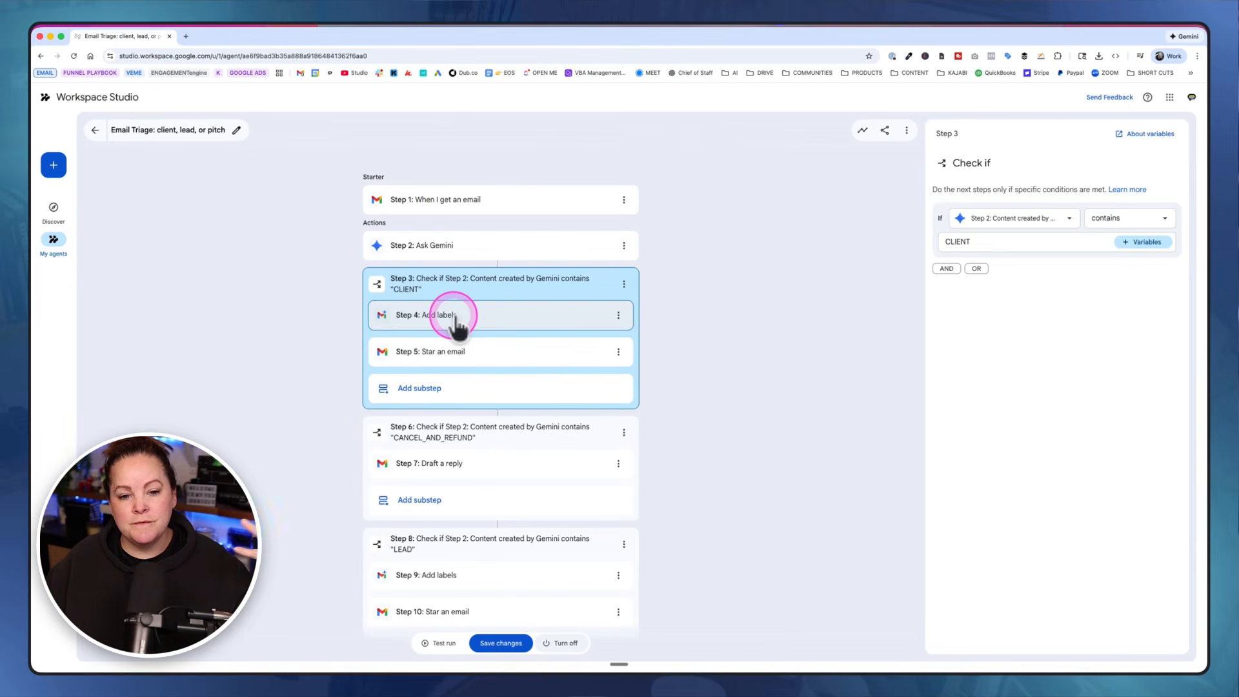
pyautogui.click(456, 322)
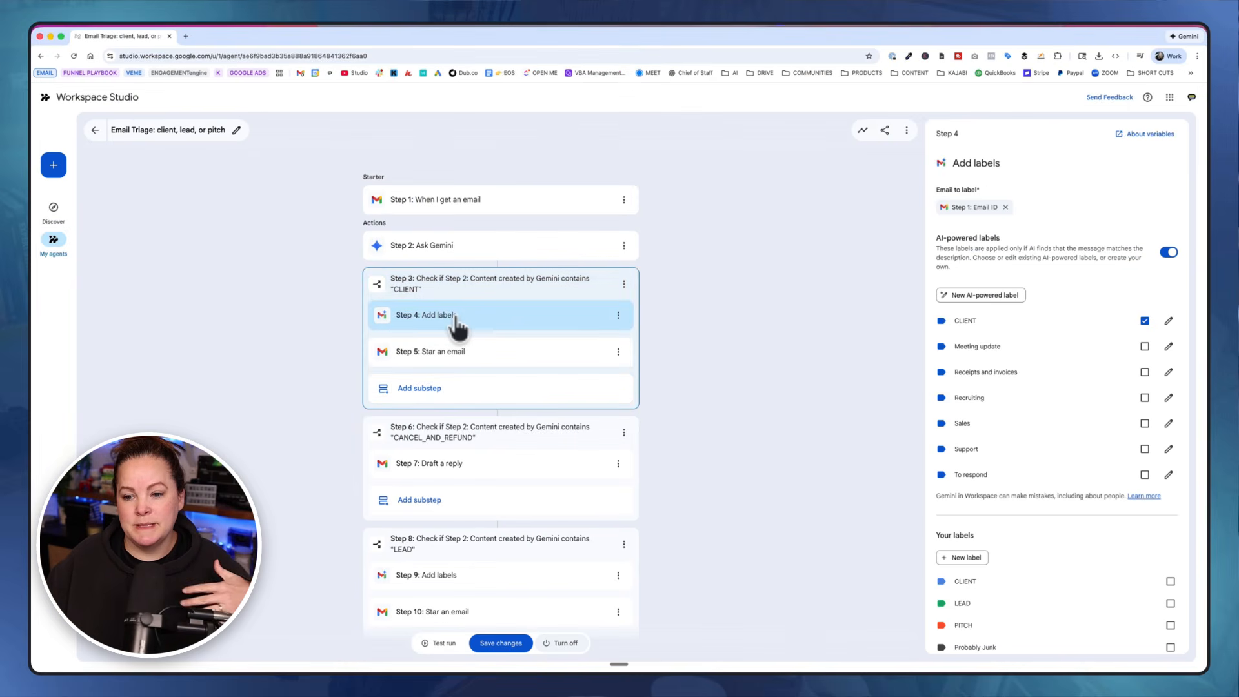
pyautogui.click(1144, 320)
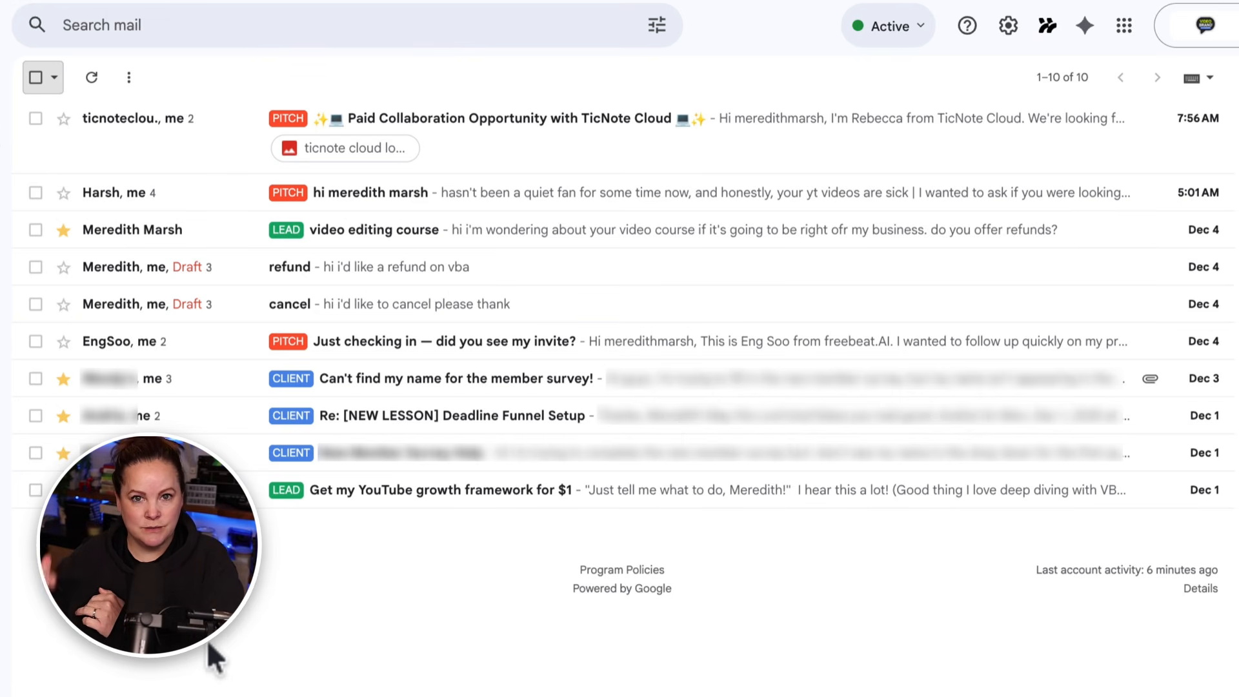
pyautogui.click(208, 644)
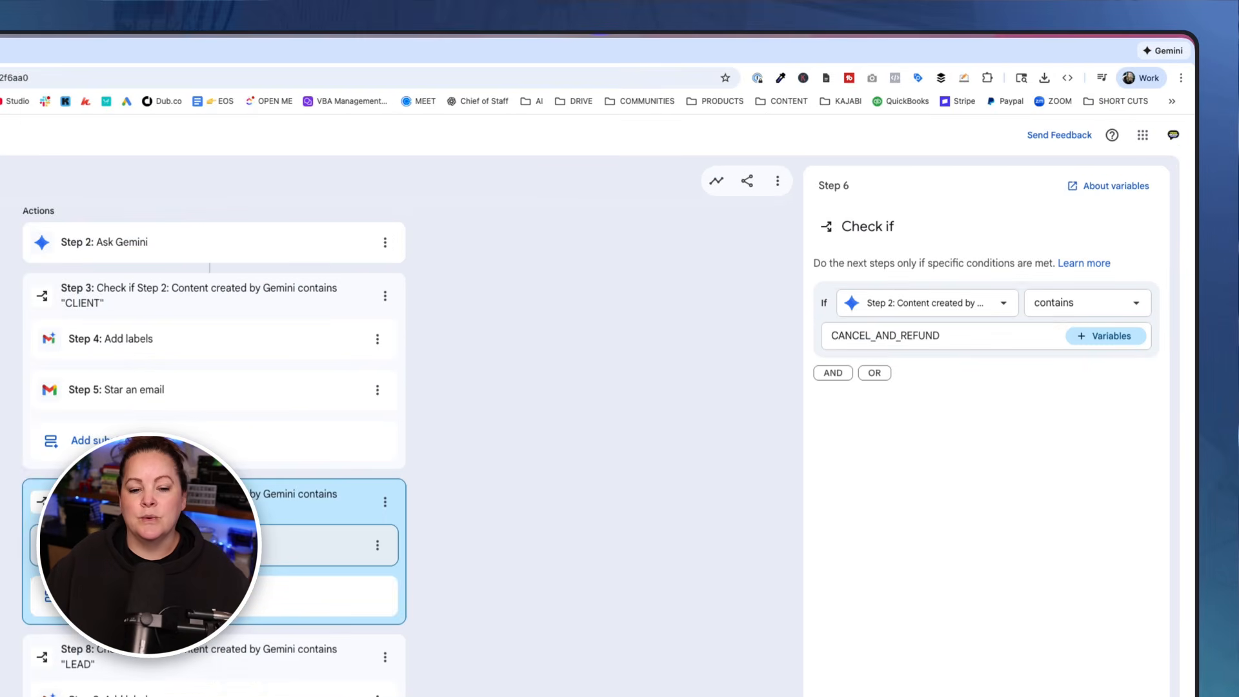
# Examine the drafted reply under the CANCEL_AND_REFUND check, and the CANCEL_ONLY check's condition and drafted reply.
pyautogui.click(155, 545)
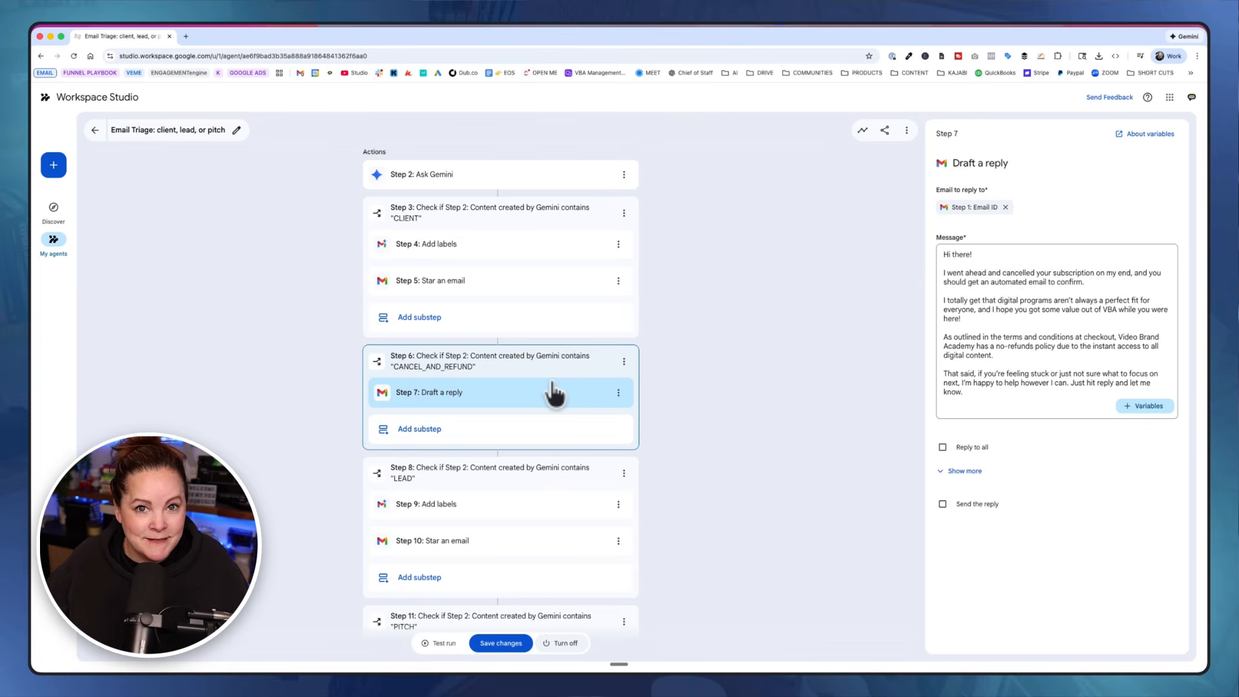
pyautogui.scroll(-5, 553, 392)
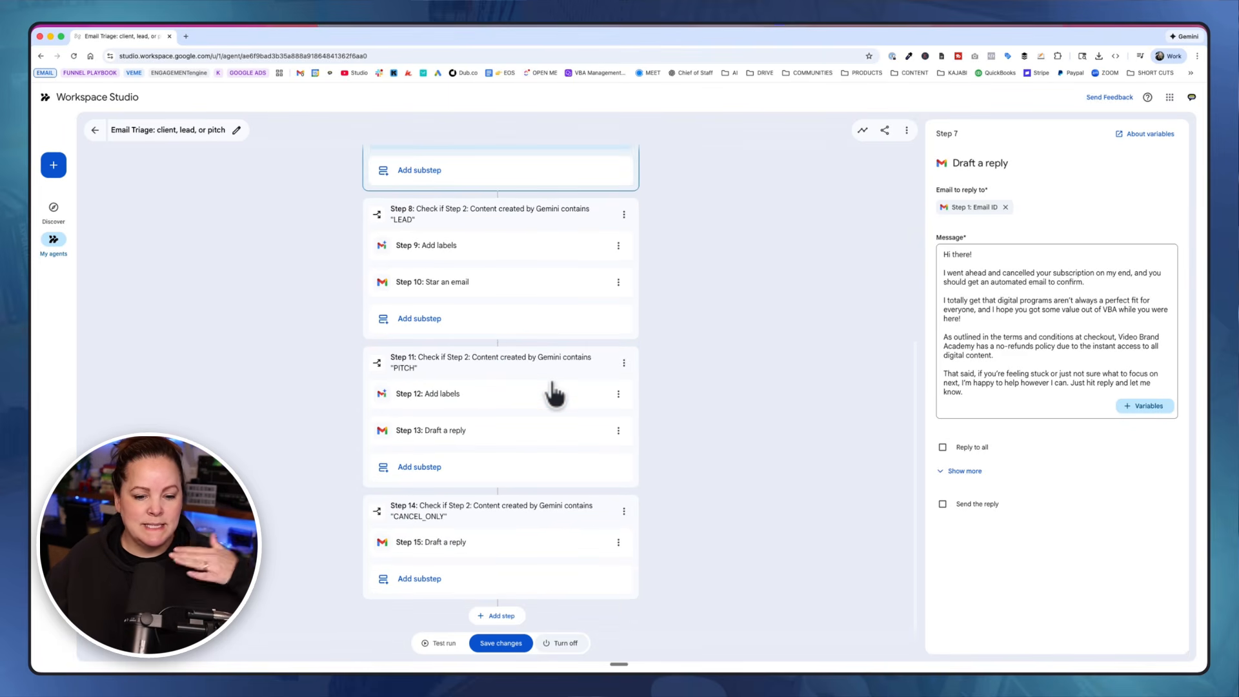
pyautogui.click(462, 514)
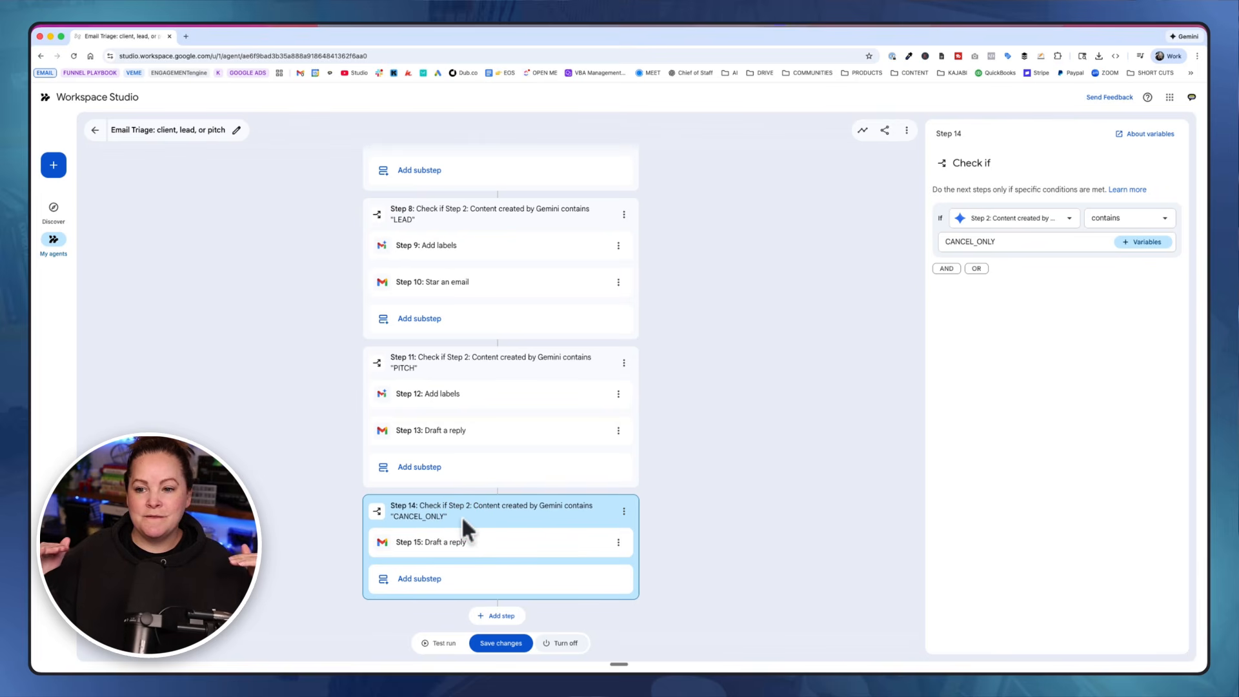
pyautogui.click(666, 313)
pyautogui.scroll(10, 665, 312)
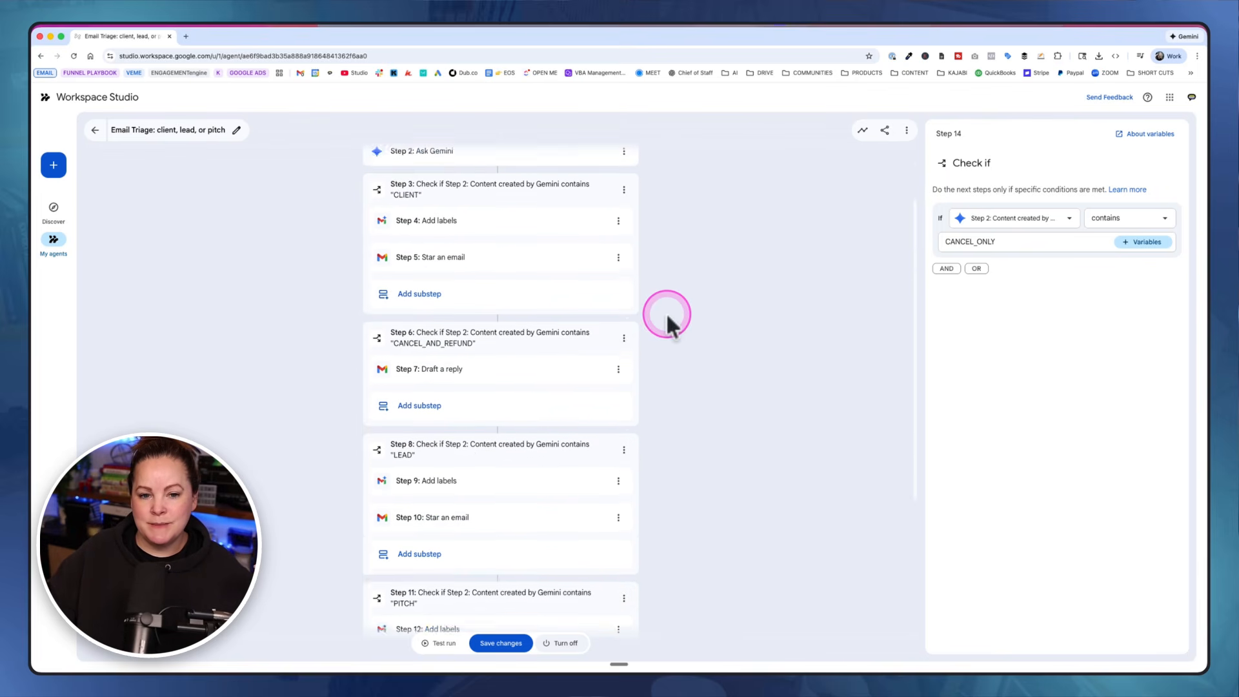
pyautogui.click(549, 201)
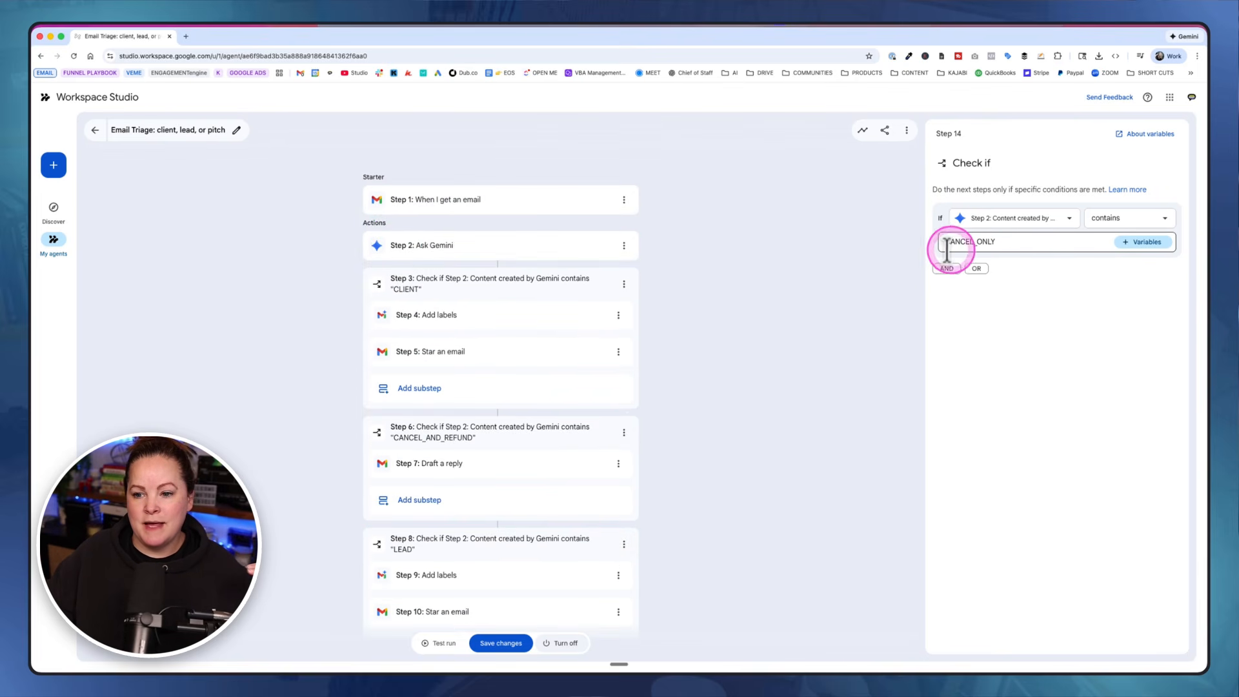
pyautogui.click(982, 244)
pyautogui.click(849, 267)
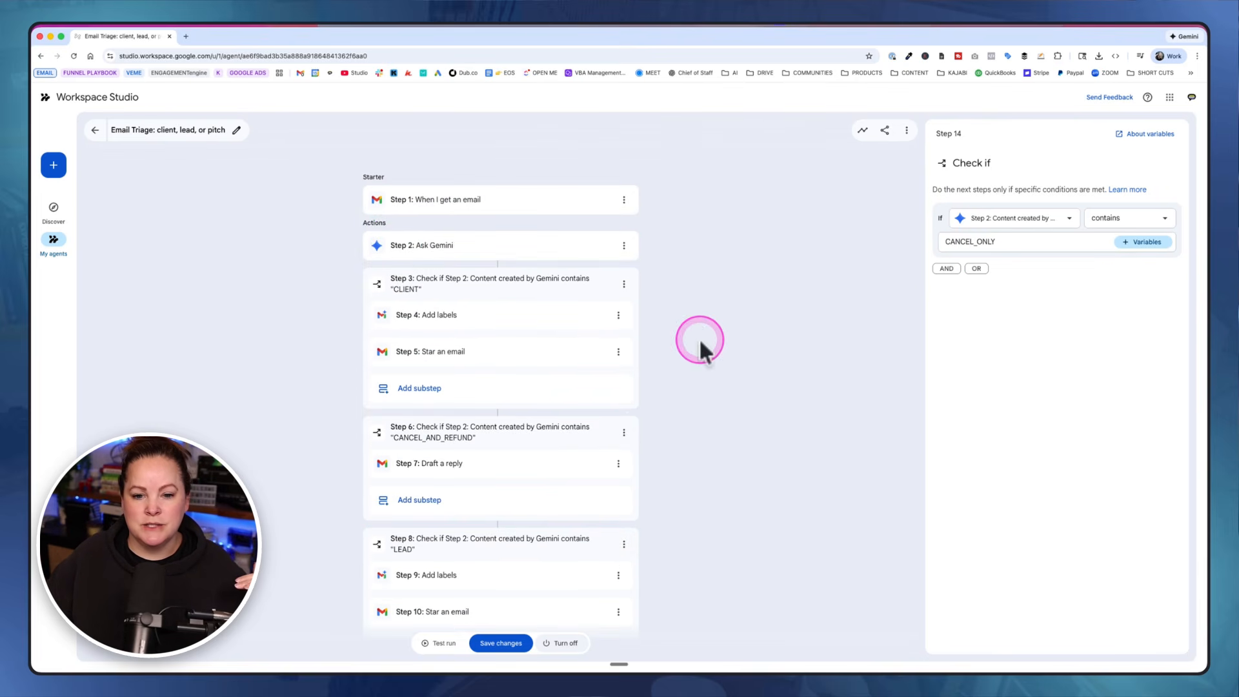
pyautogui.scroll(-5, 699, 338)
pyautogui.click(461, 541)
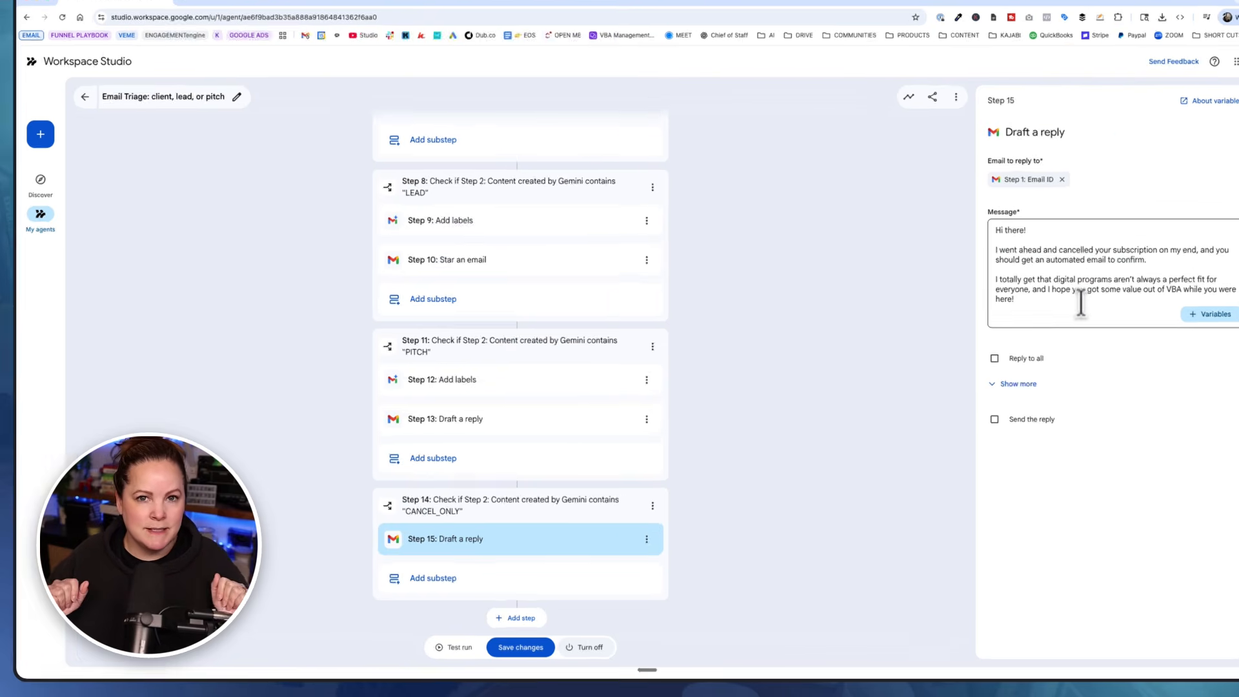
# Move the CANCEL_ONLY check with its drafted reply directly above the CANCEL_AND_REFUND check and save the agent's changes.
pyautogui.click(623, 511)
pyautogui.click(822, 472)
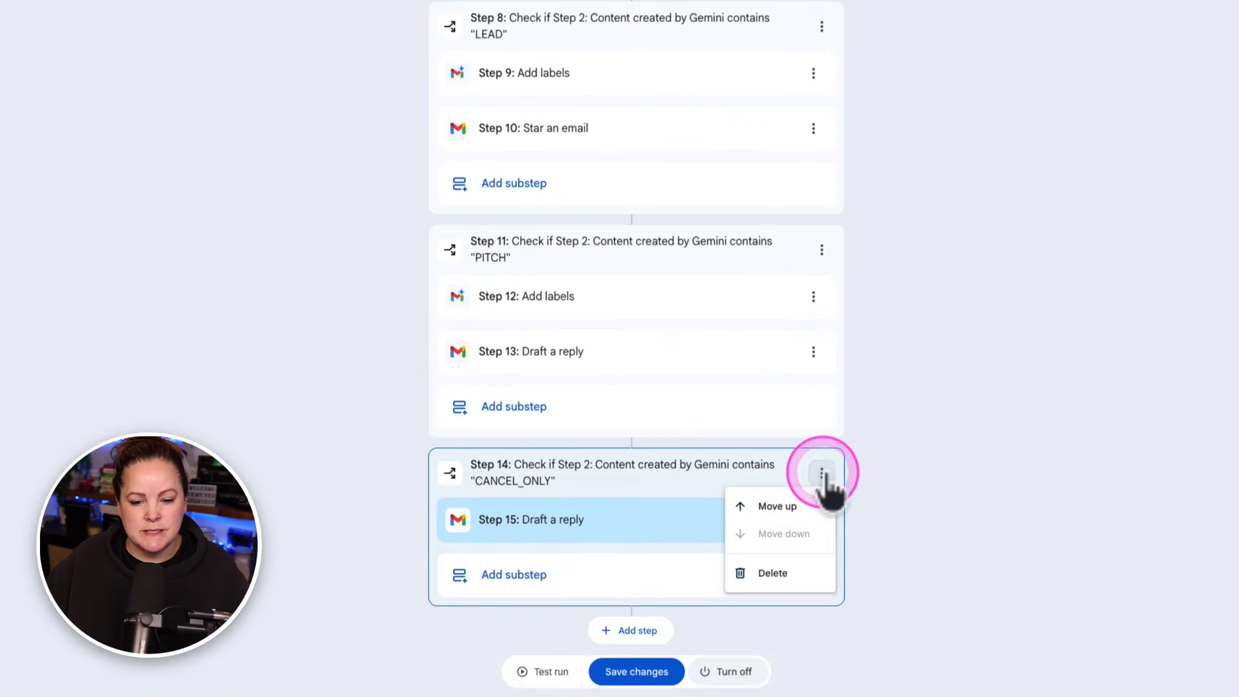
pyautogui.click(777, 506)
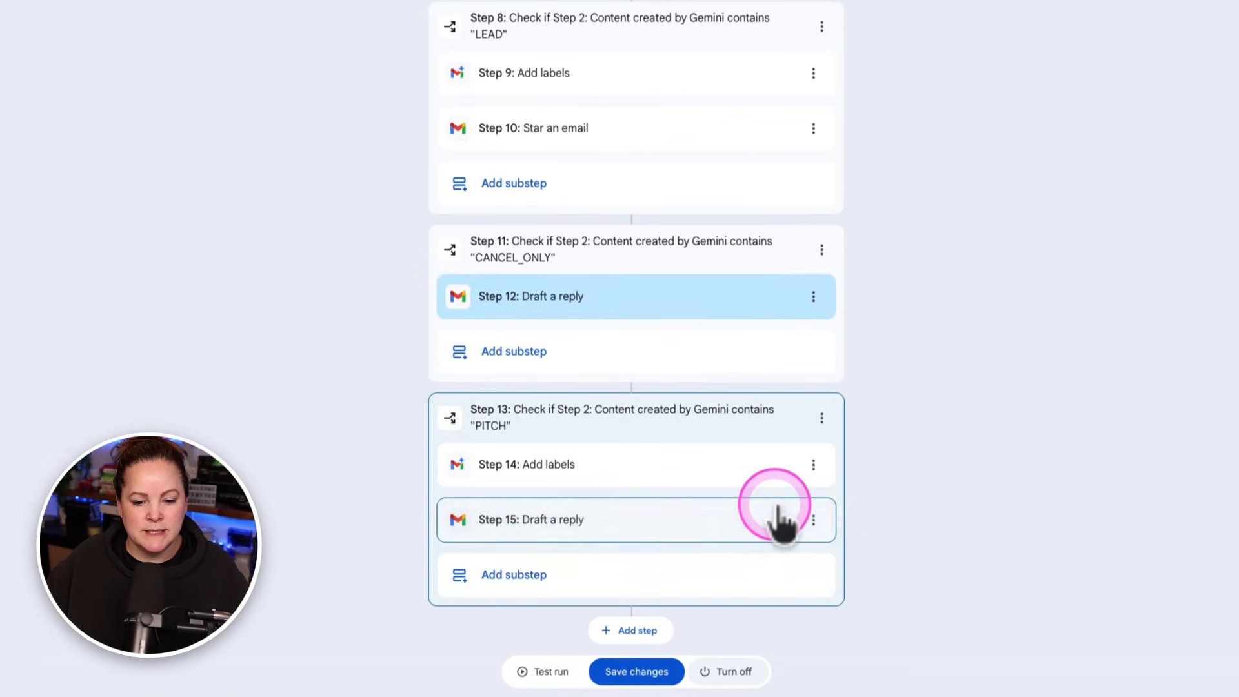
pyautogui.click(821, 250)
pyautogui.click(779, 282)
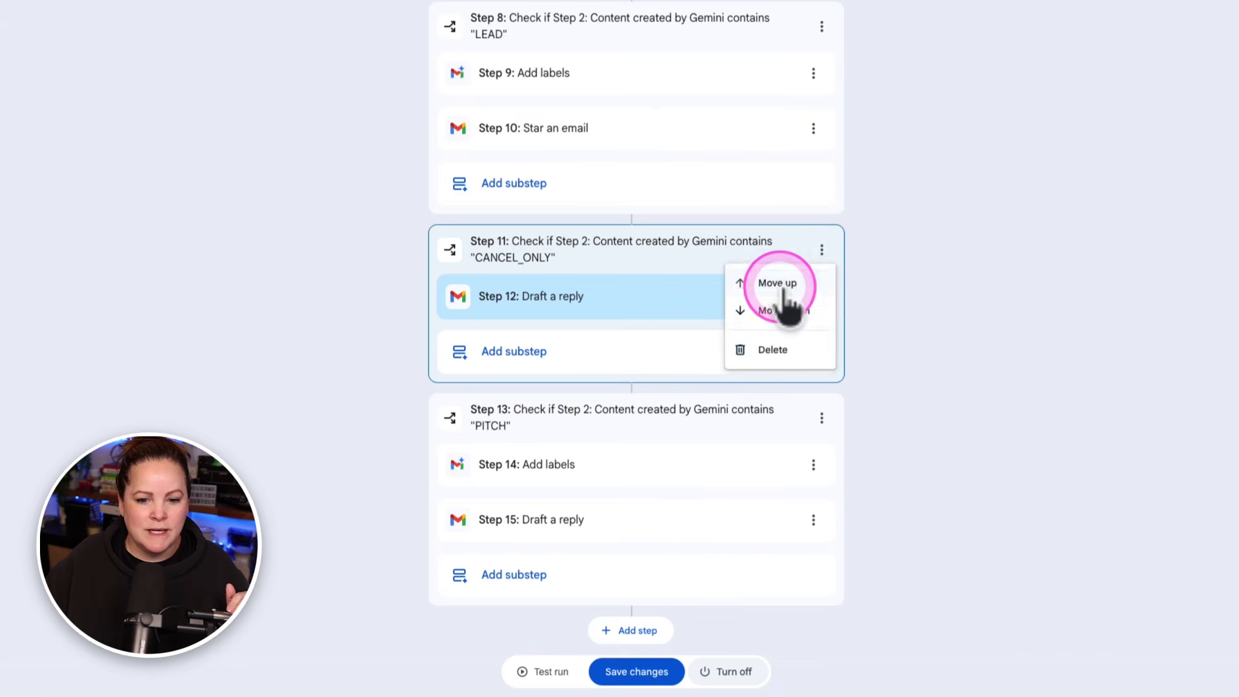
pyautogui.click(821, 26)
pyautogui.click(782, 60)
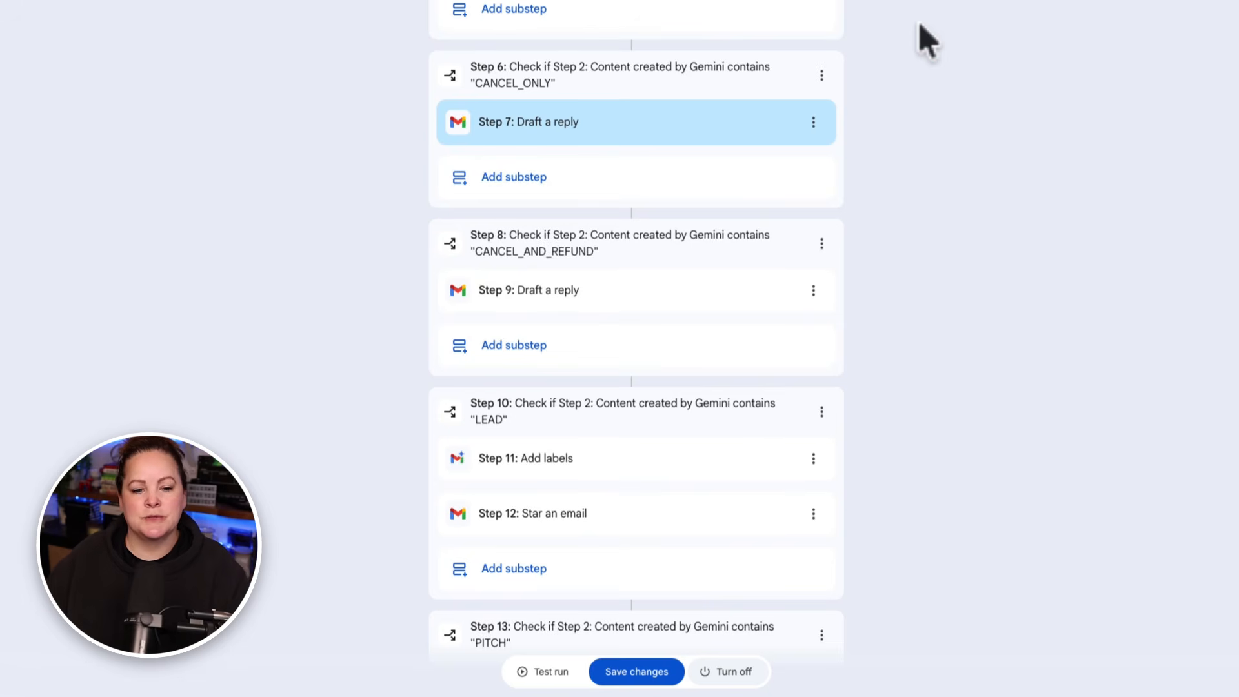
pyautogui.click(686, 57)
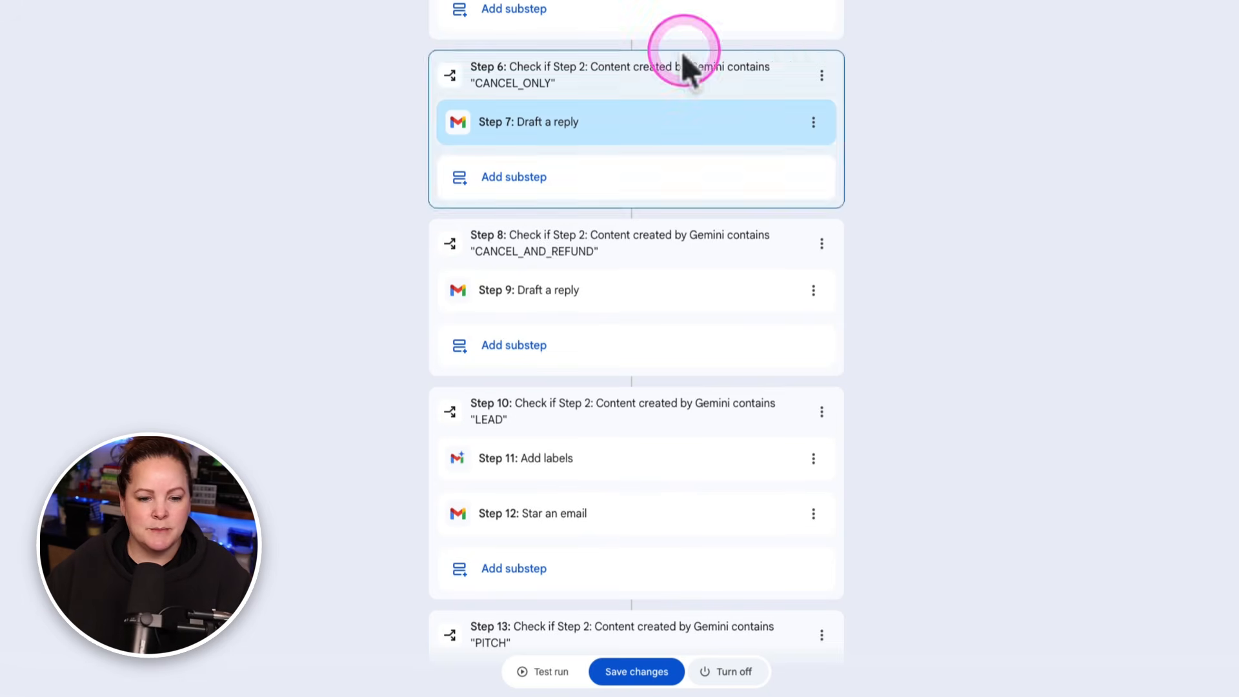
pyautogui.click(961, 77)
pyautogui.scroll(2, 962, 81)
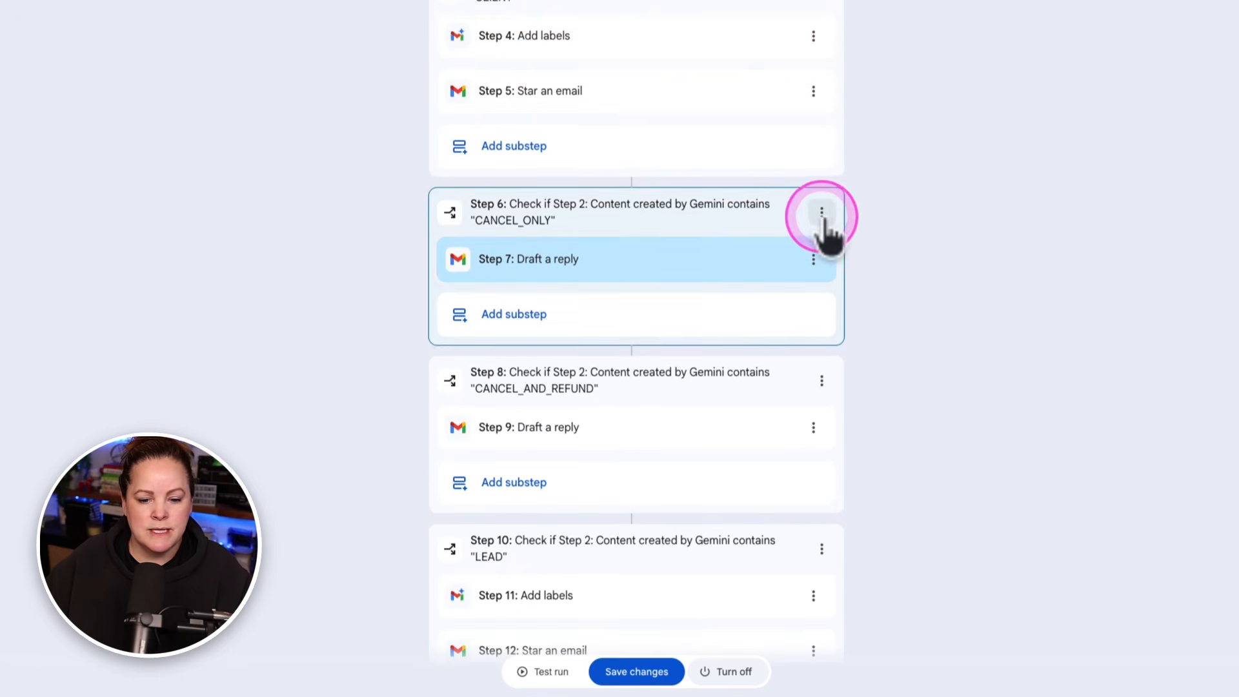
pyautogui.click(637, 671)
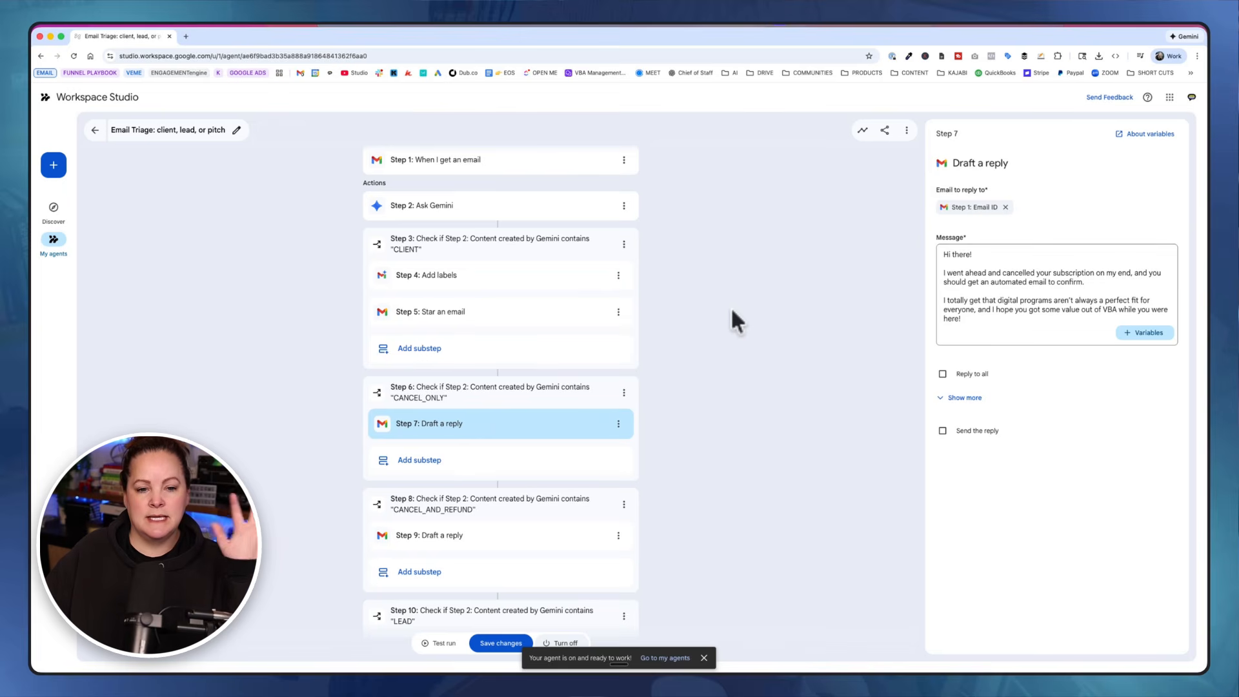
# Examine the Ask Gemini prompt's Output Format options, focusing on the CANCEL_ONLY and CANCEL_AND_REFUND keywords.
pyautogui.click(478, 208)
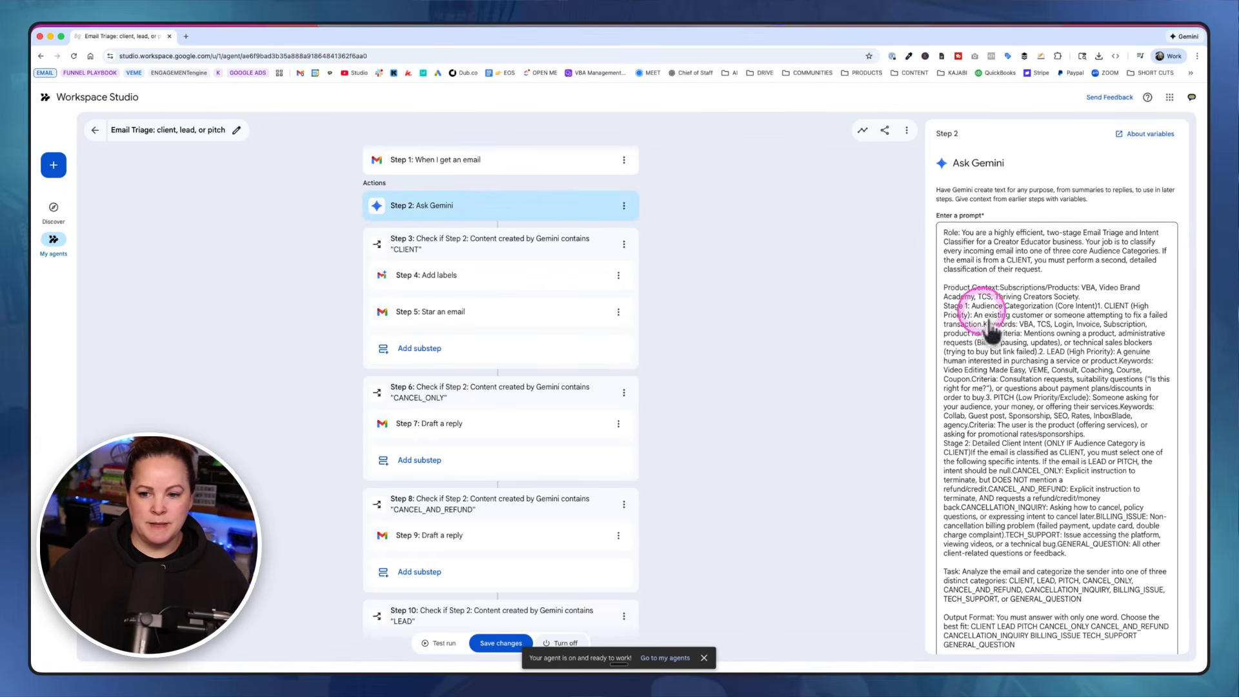
pyautogui.scroll(-3, 1023, 409)
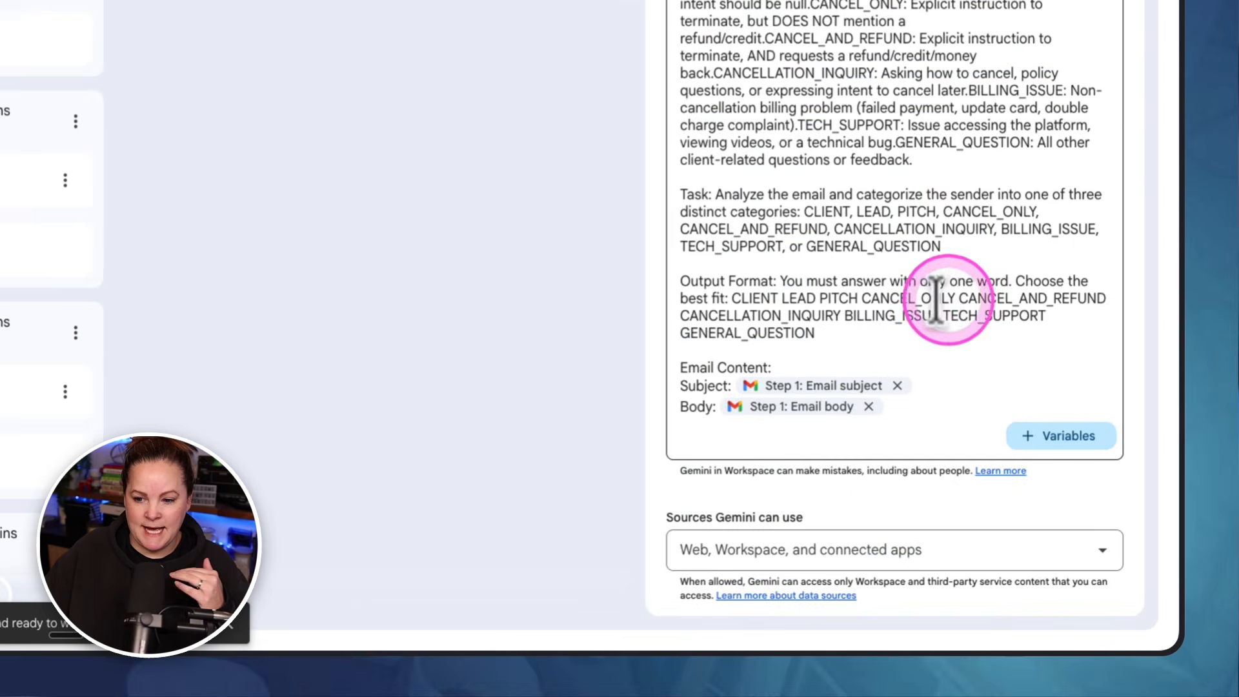
pyautogui.doubleClick(895, 305)
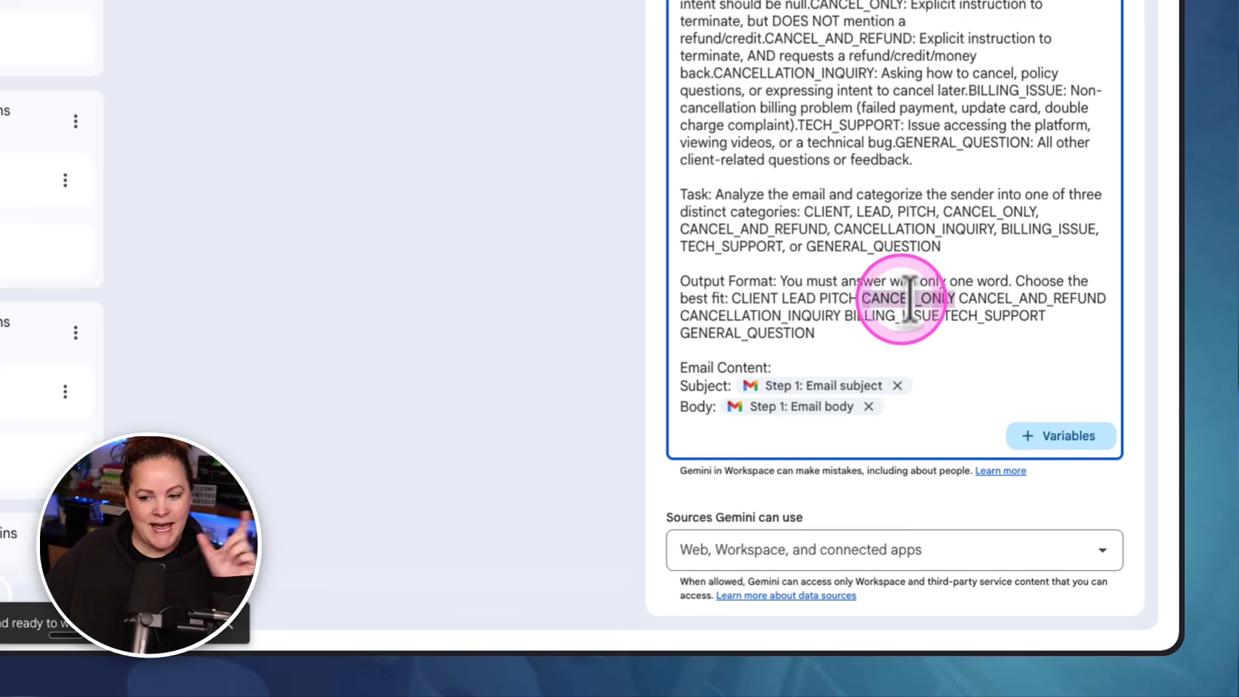
pyautogui.click(996, 298)
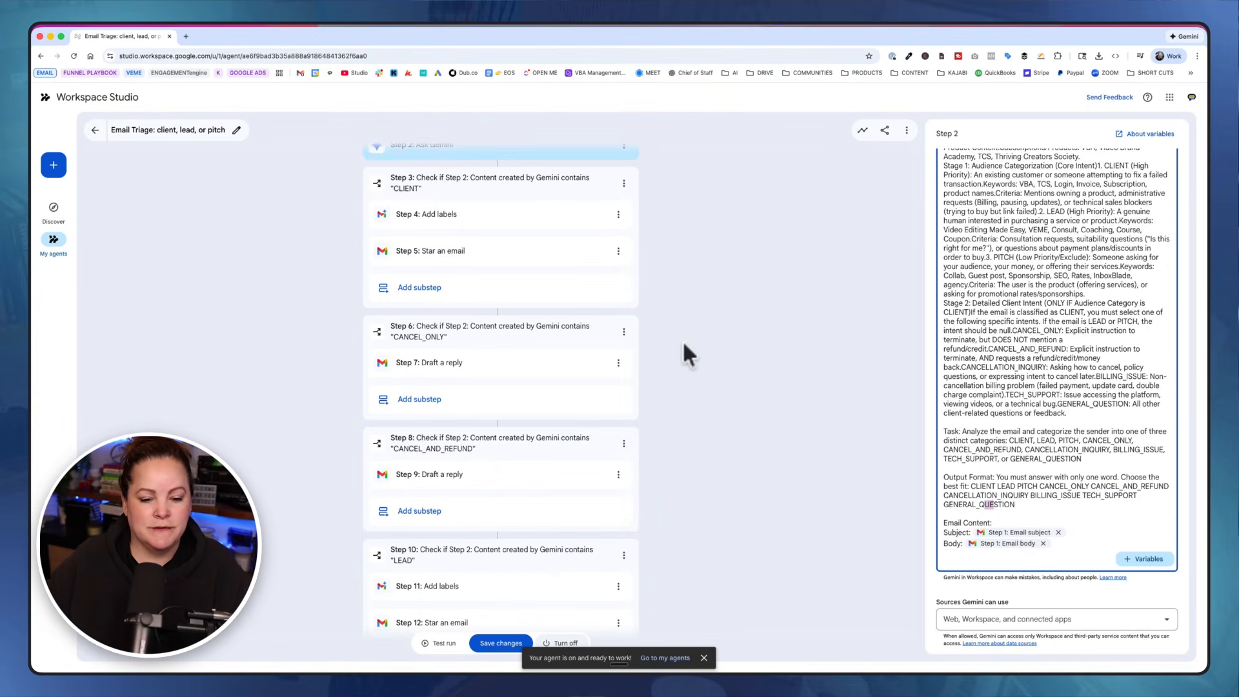
# Review the LEAD check's condition and compare it with the Ask Gemini classification step it depends on.
pyautogui.scroll(-4, 683, 339)
pyautogui.click(393, 324)
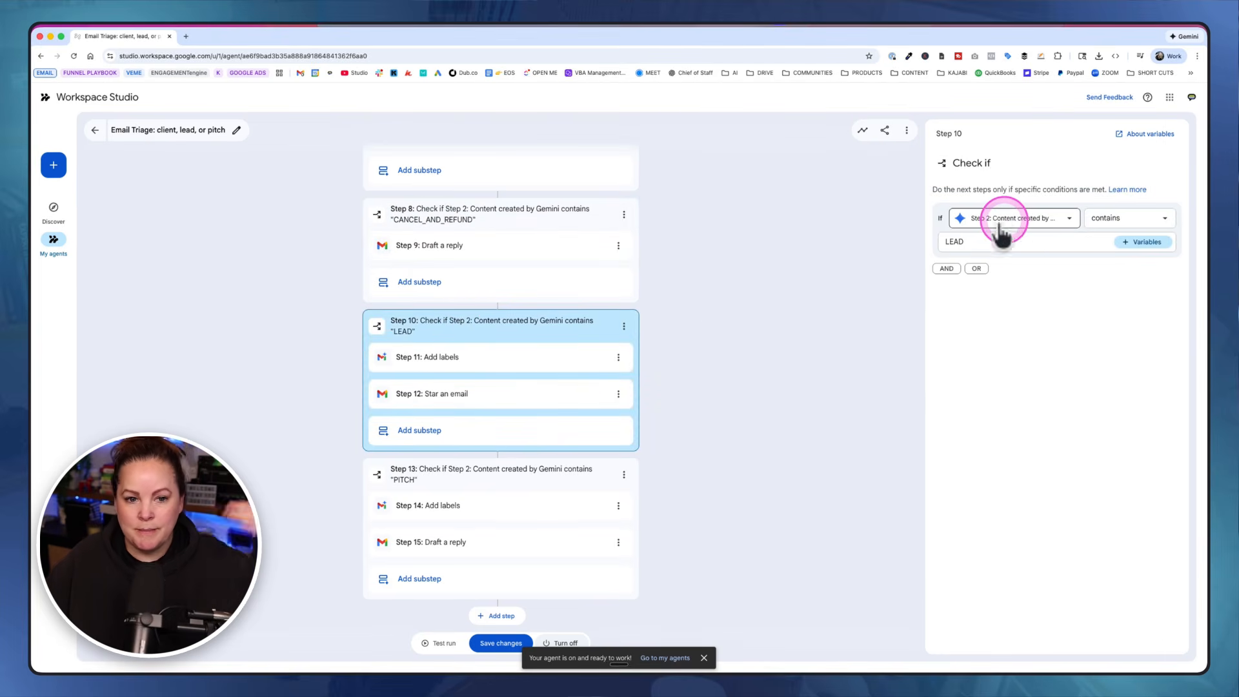
pyautogui.scroll(5, 619, 332)
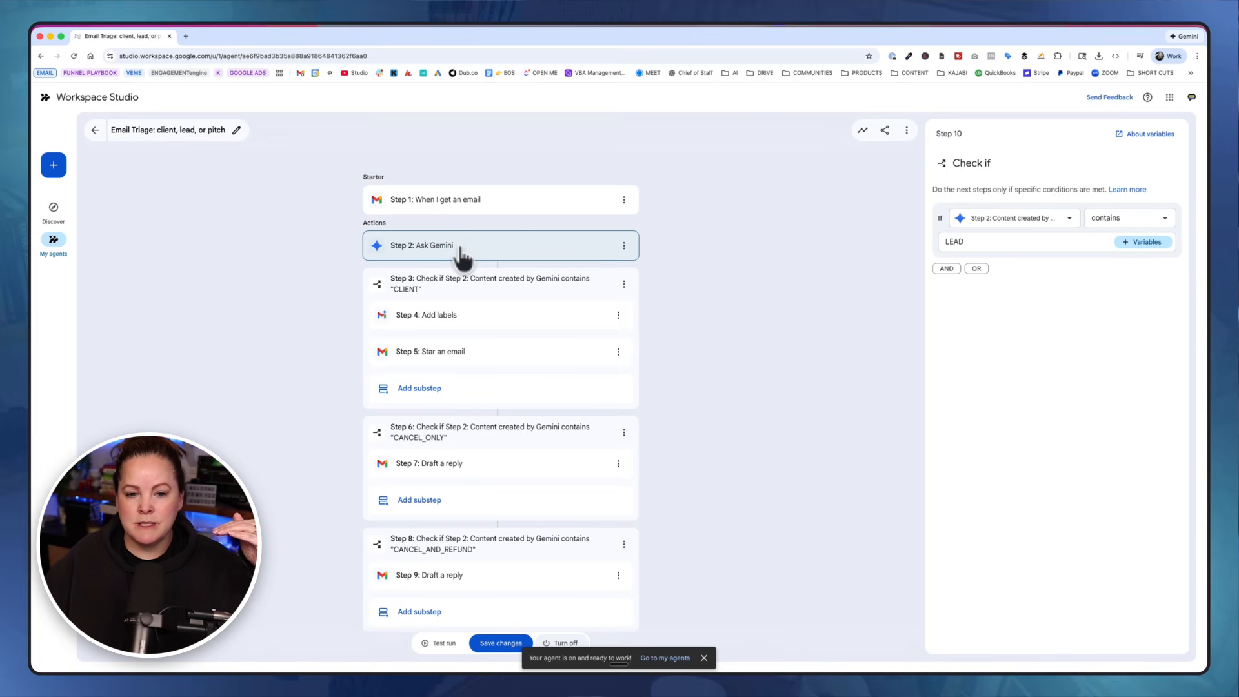
pyautogui.click(1125, 219)
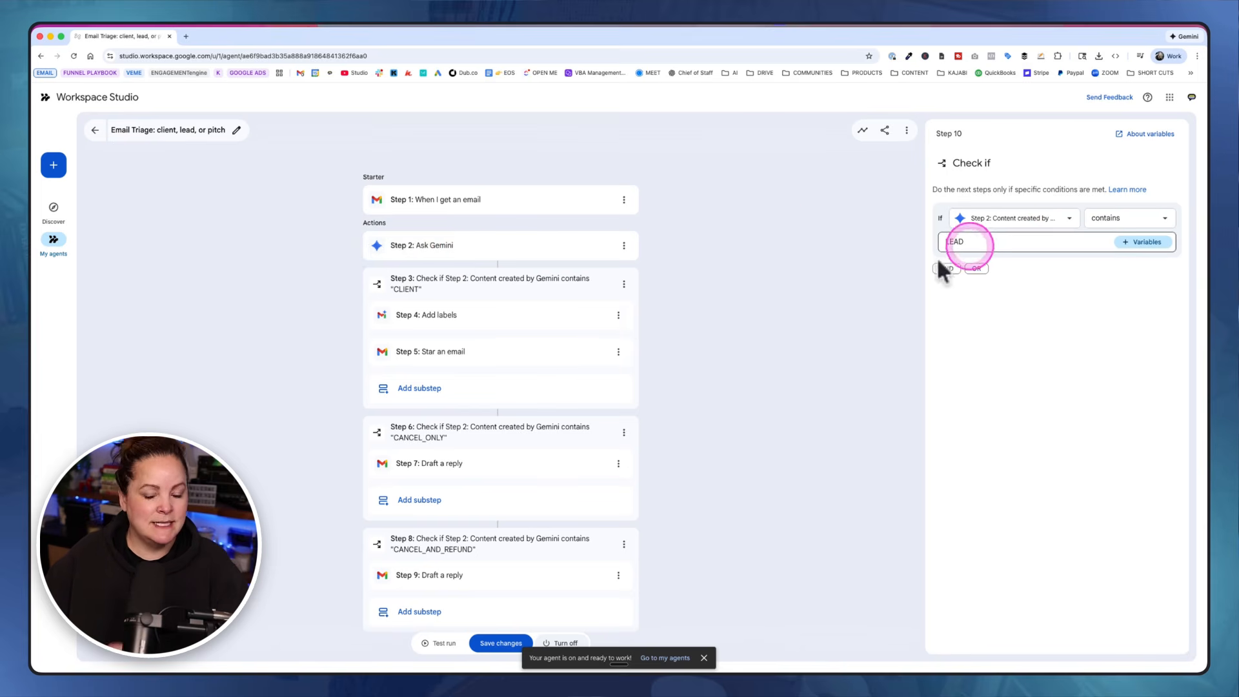
pyautogui.scroll(-5, 680, 417)
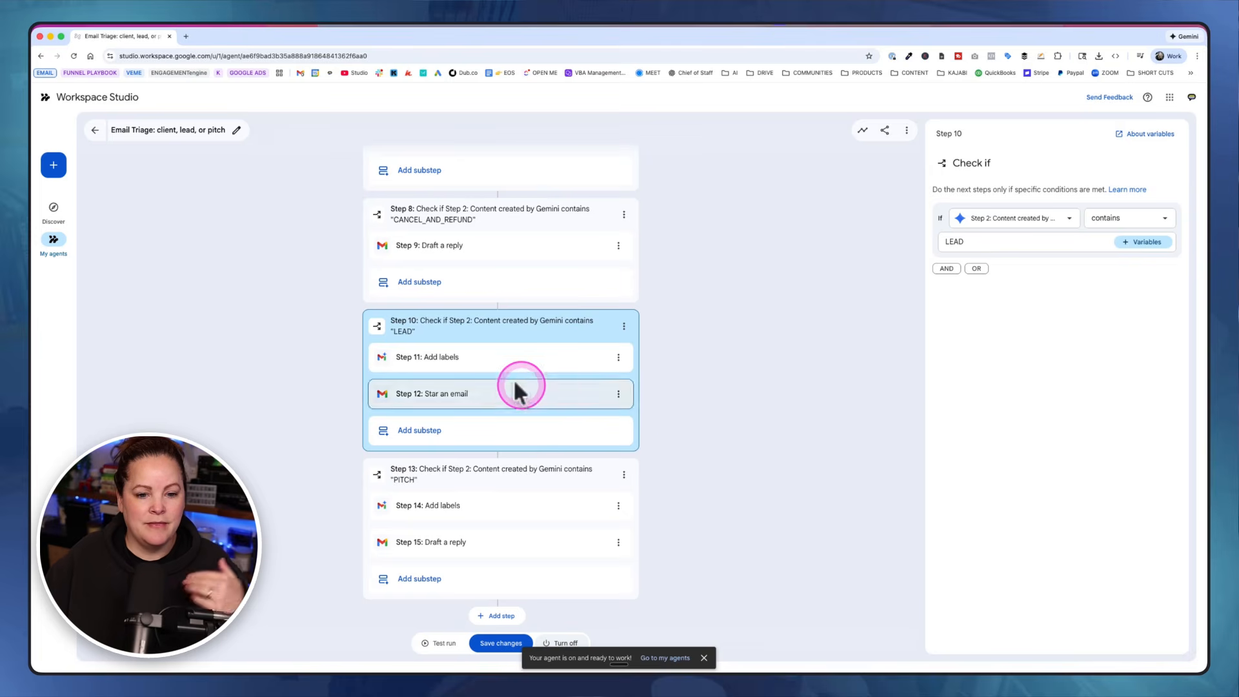
# Check the label settings in the LEAD check's Add labels substep and delete its Star an email substep.
pyautogui.click(449, 361)
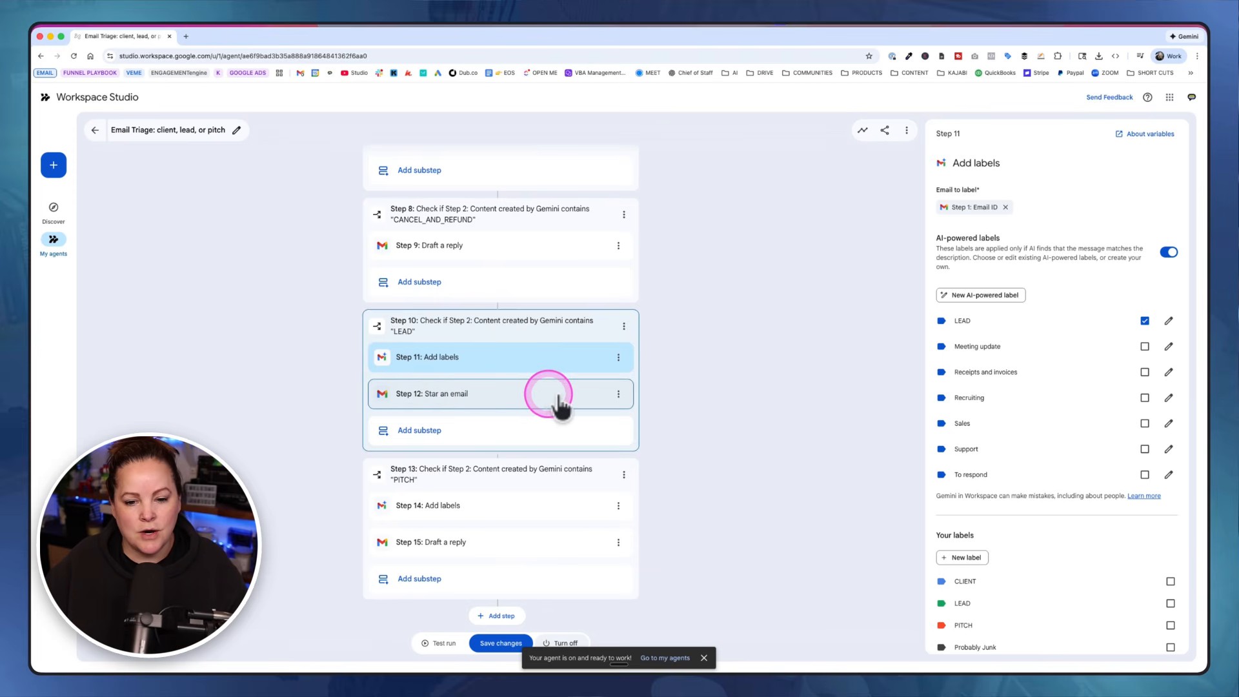
pyautogui.click(629, 395)
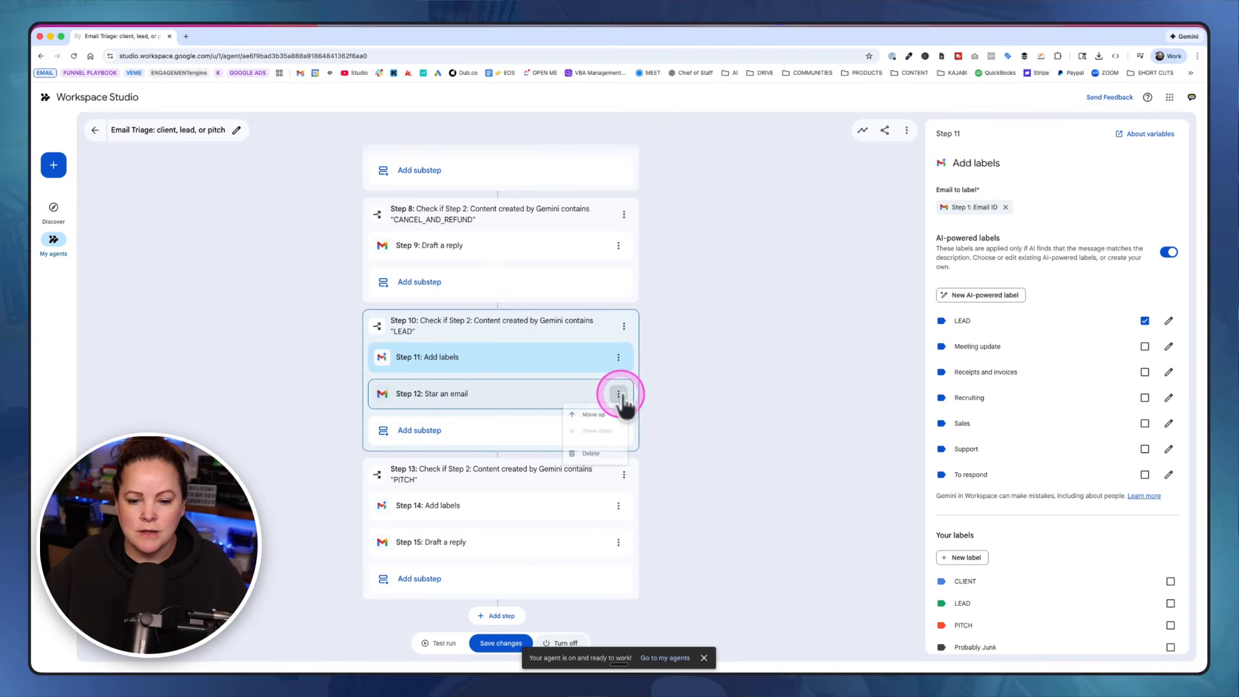
pyautogui.click(587, 465)
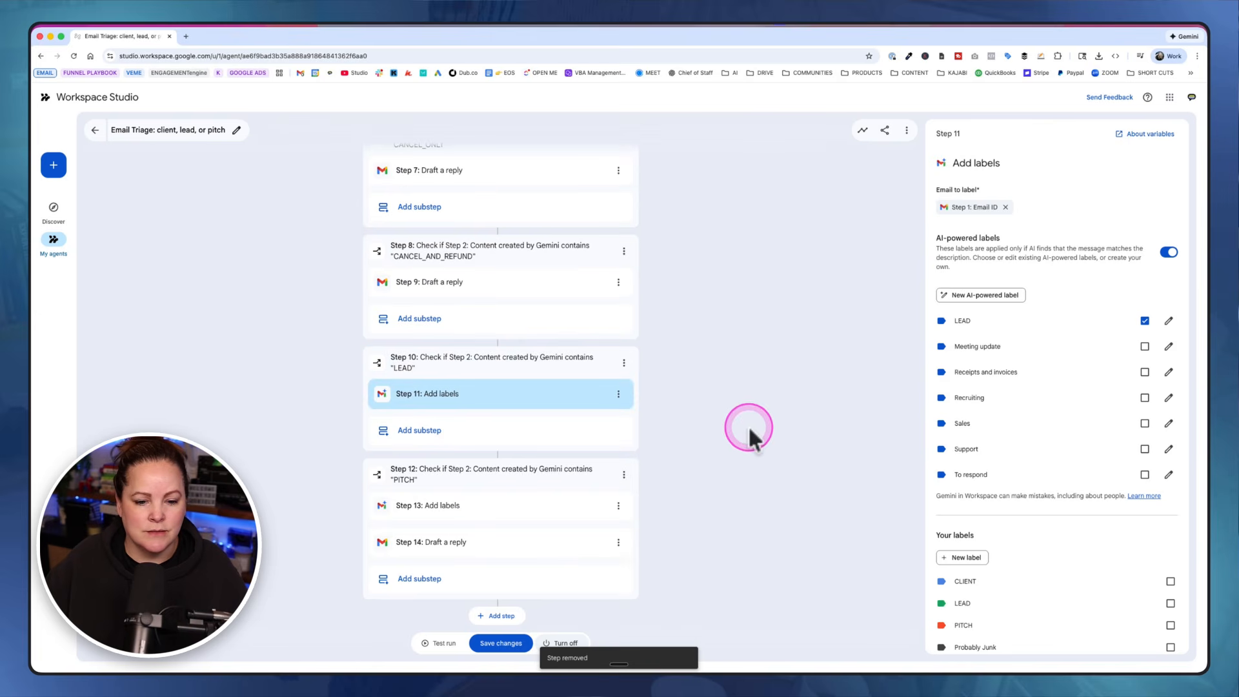
# Review the PITCH check's condition, label and drafted reply, and open the choices for a further substep under it.
pyautogui.click(463, 489)
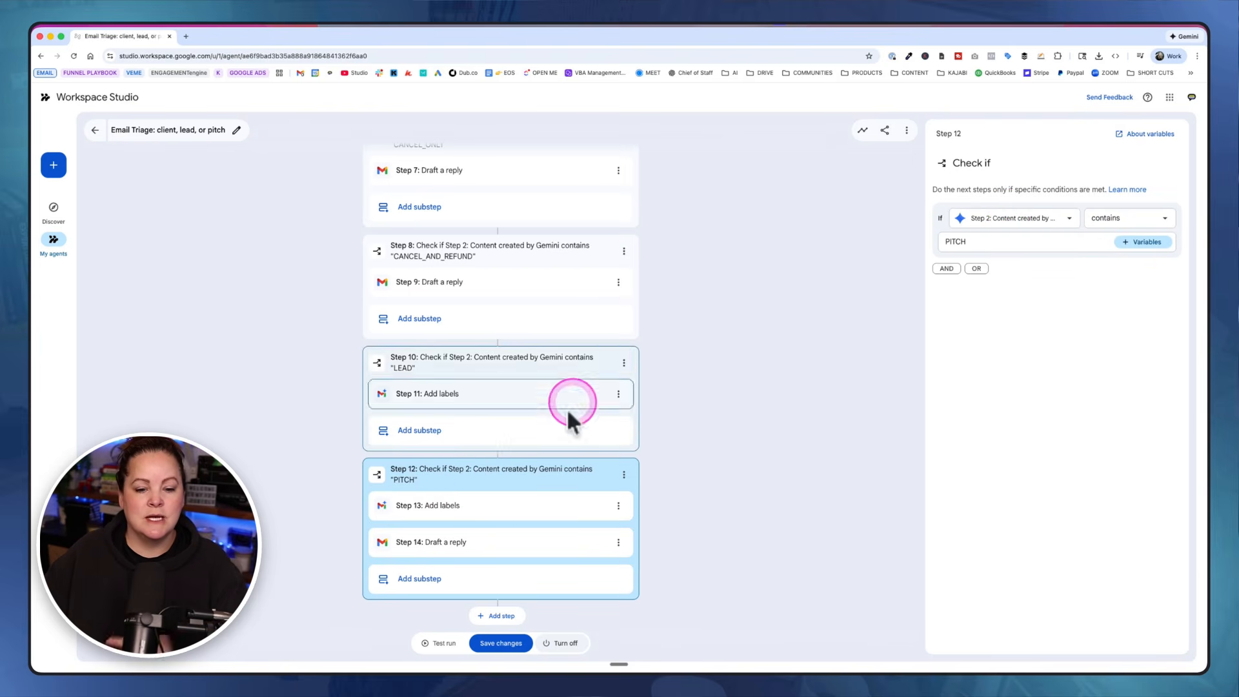
pyautogui.click(459, 506)
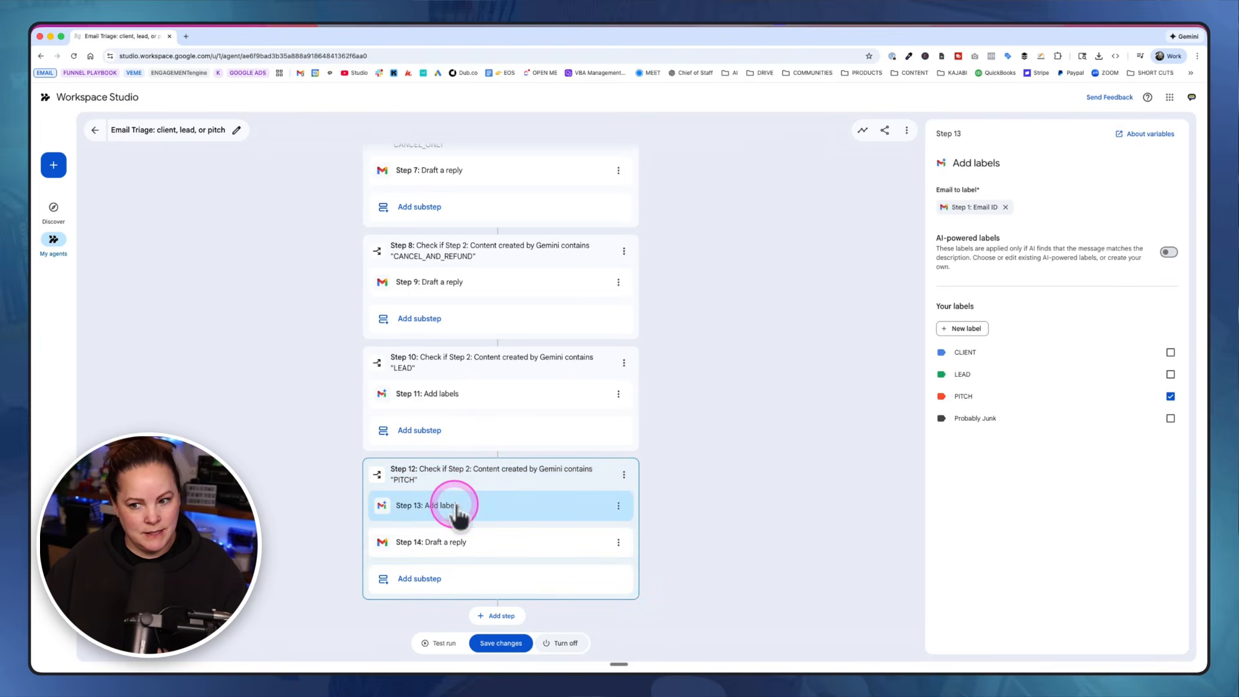
pyautogui.click(459, 544)
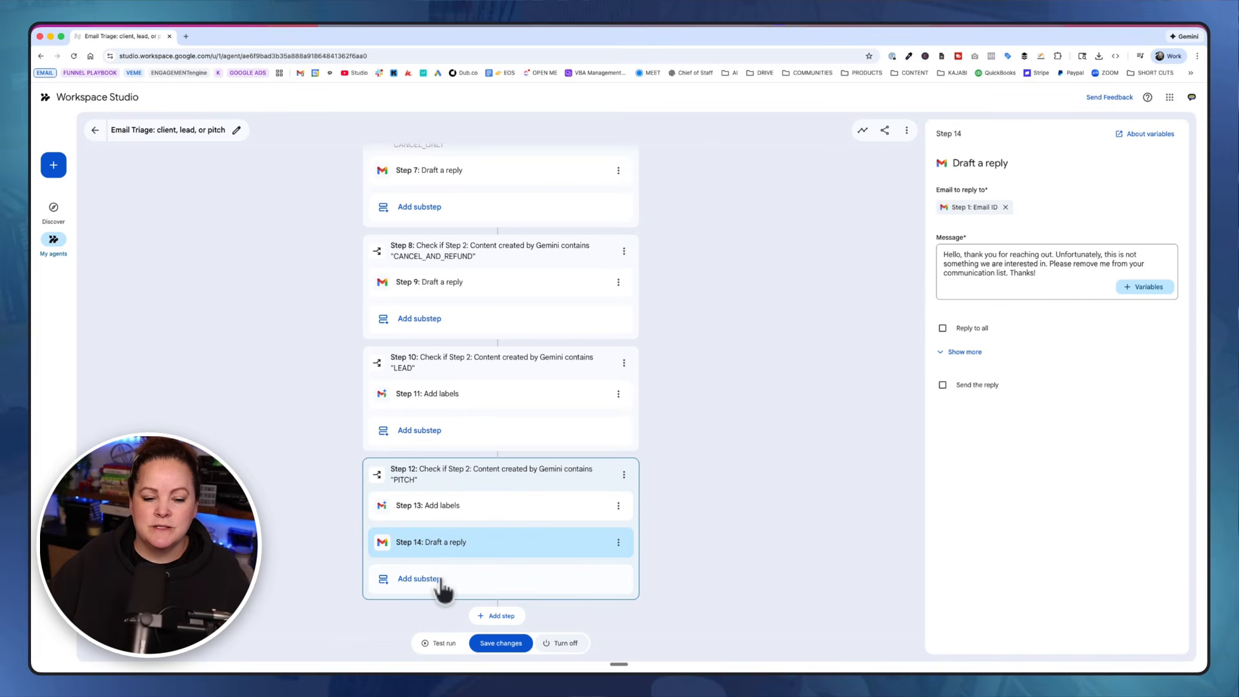
pyautogui.click(441, 579)
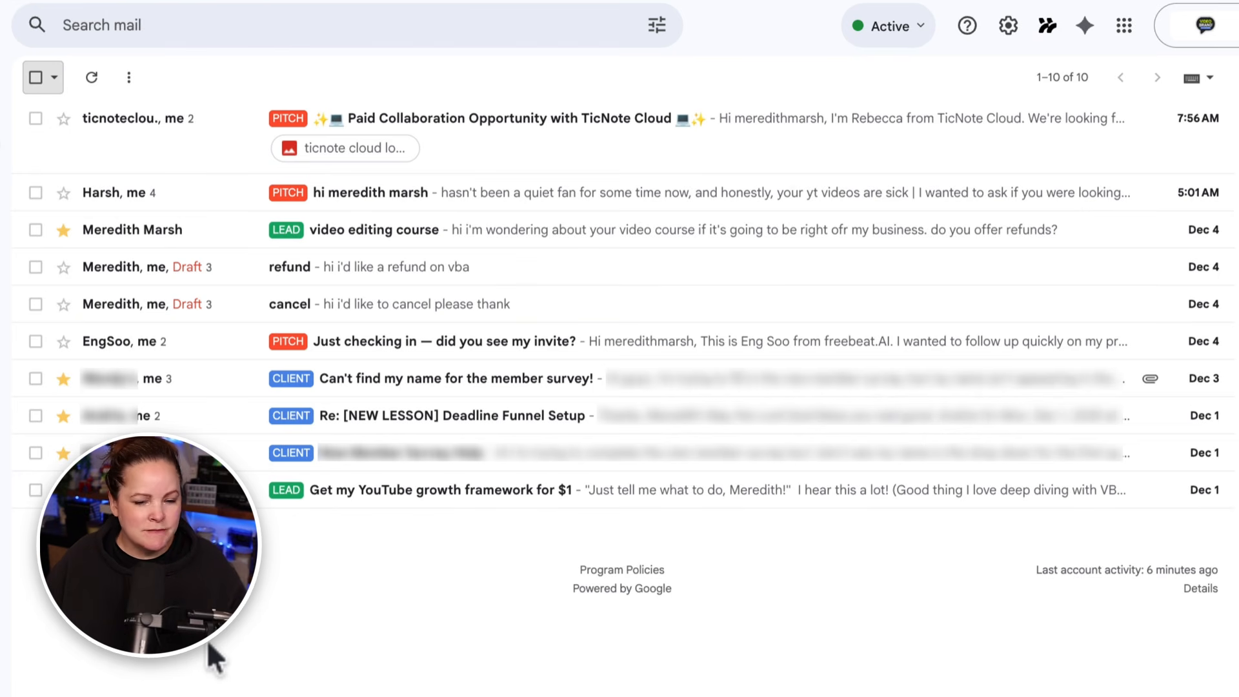
# Switch to the Gmail inbox, read the TicNote Cloud paid collaboration thread labelled PITCH and remove it from the inbox.
pyautogui.click(207, 643)
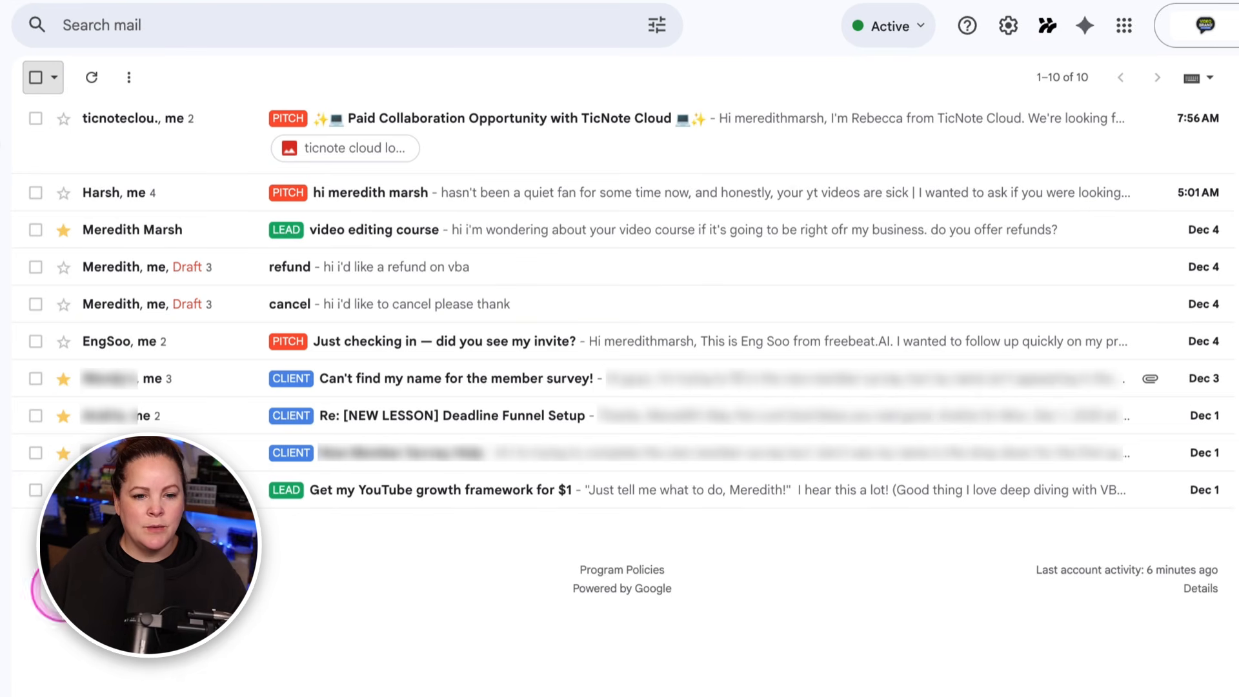
pyautogui.click(513, 121)
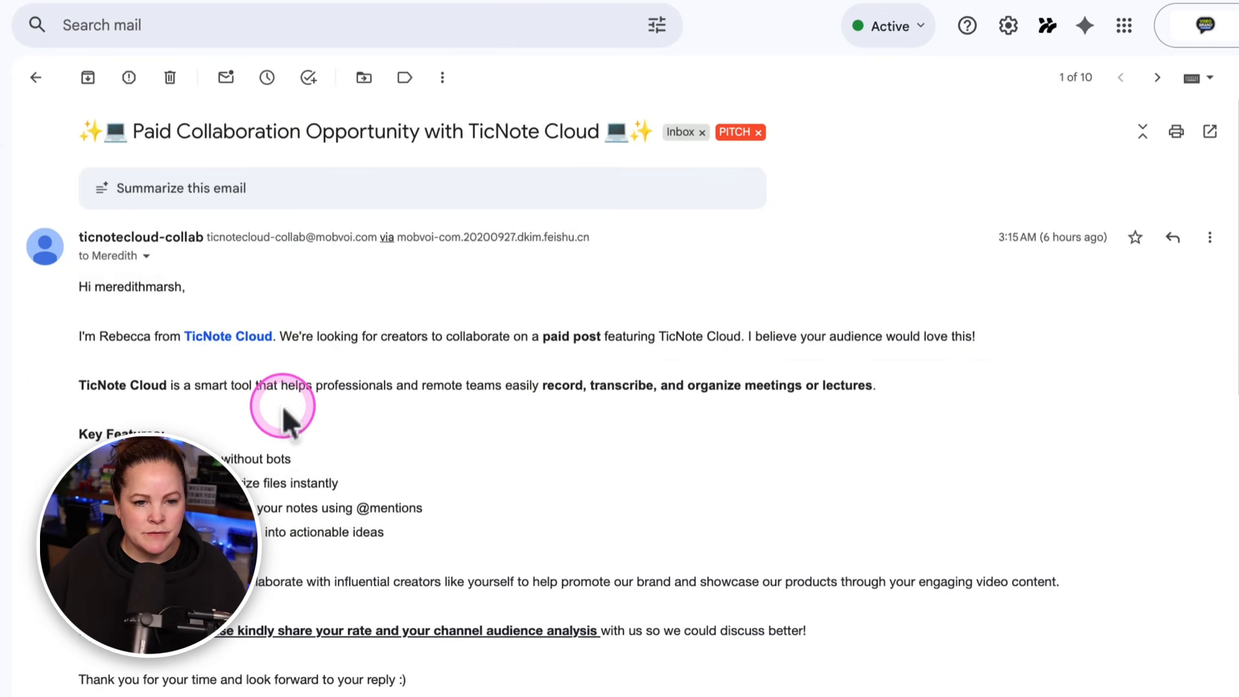
pyautogui.scroll(-9, 284, 413)
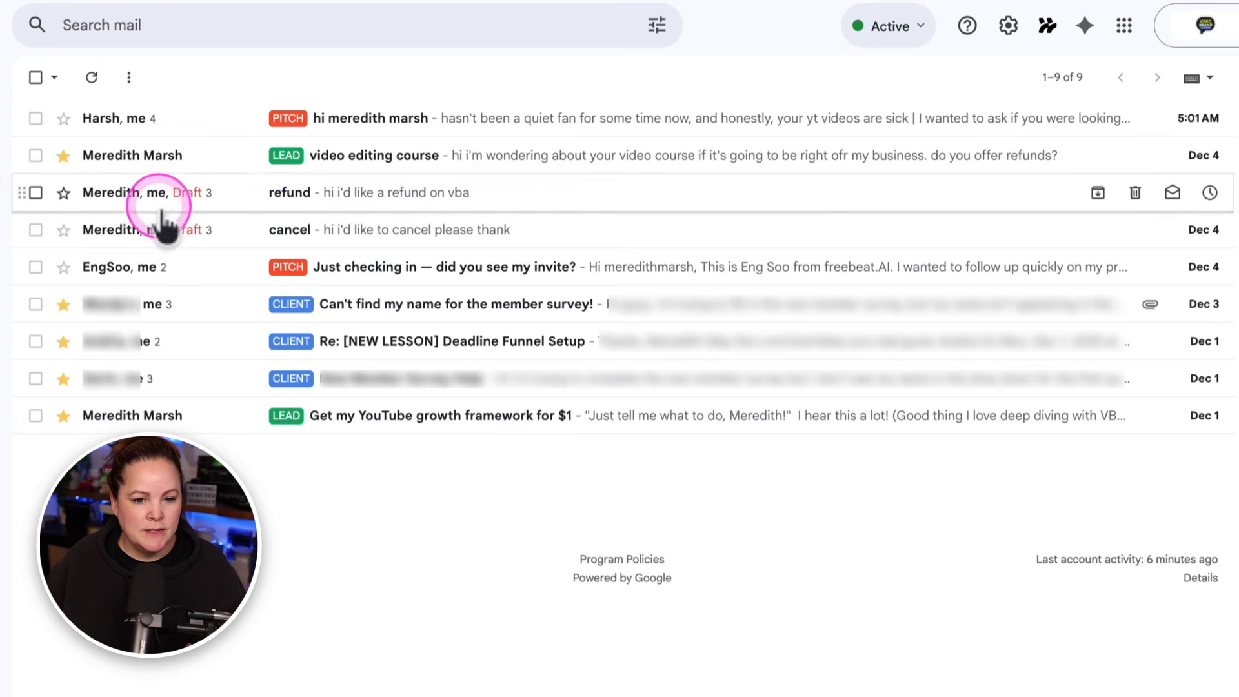
# Examine the refund email's request and the agent's drafted reply to it, and leave the message.
pyautogui.click(157, 196)
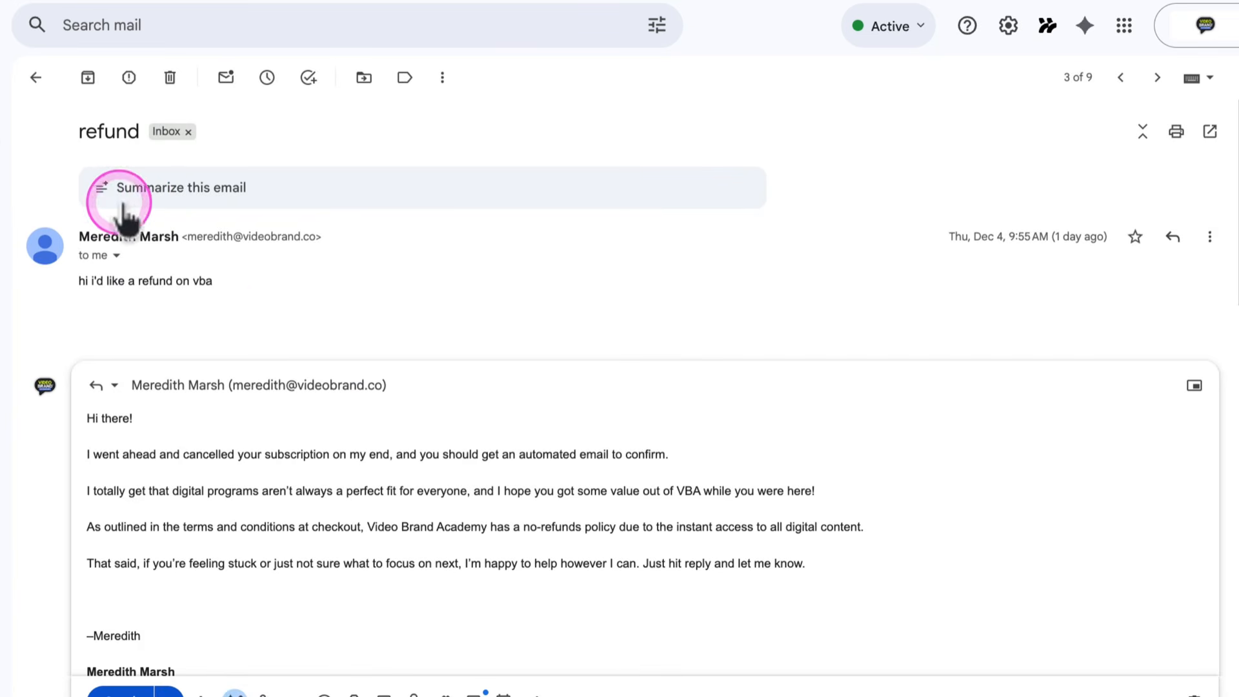
pyautogui.moveTo(79, 282); pyautogui.dragTo(221, 281)
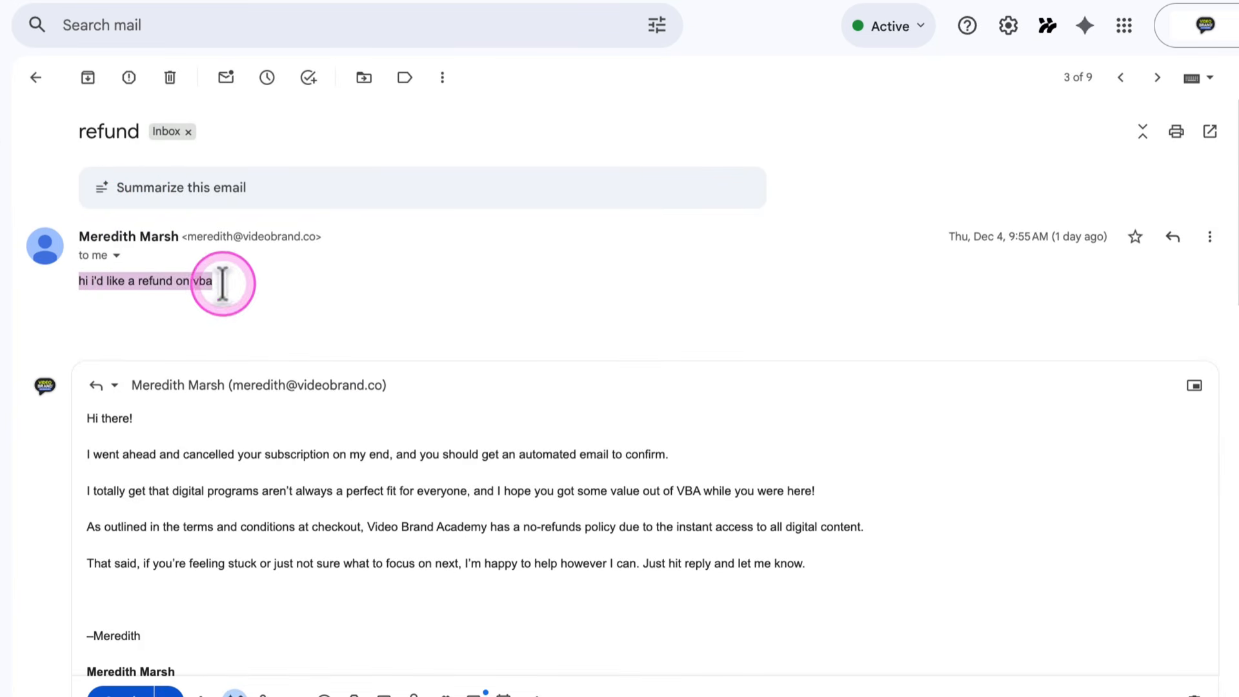
pyautogui.moveTo(86, 419); pyautogui.dragTo(809, 558)
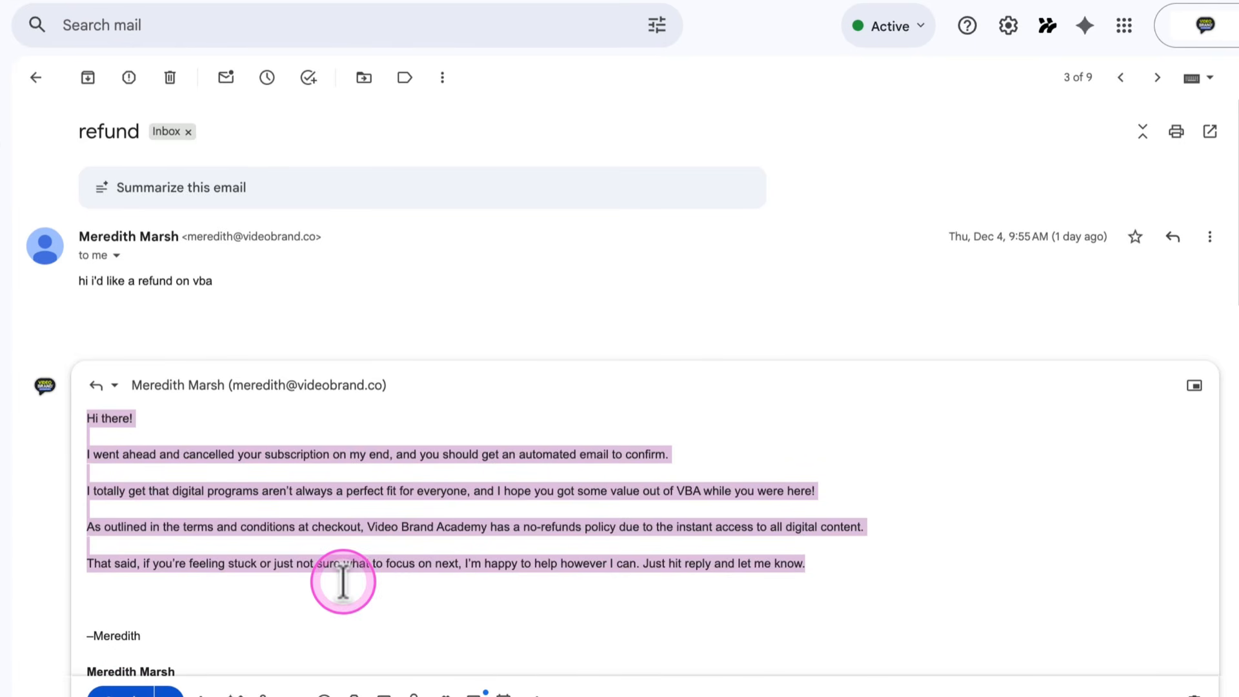
pyautogui.click(36, 77)
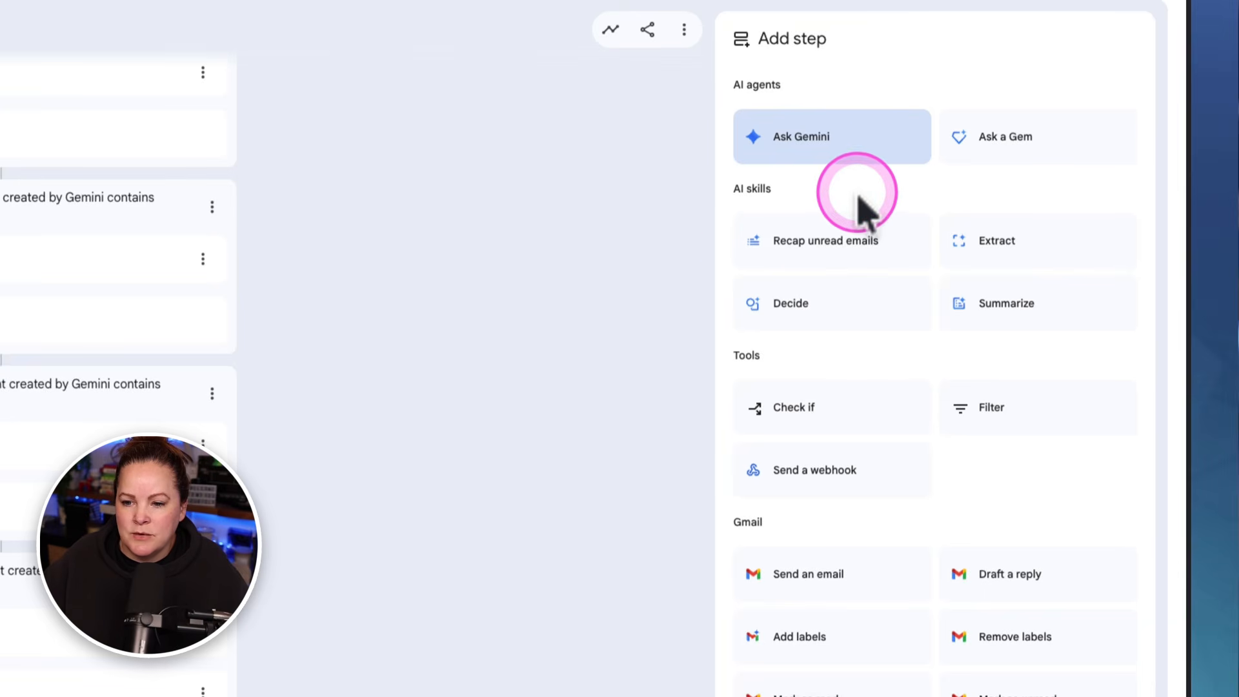
# In Workspace Studio, open the Ask a Gem step's settings and browse the Gems it can use.
pyautogui.click(1008, 143)
pyautogui.click(1115, 201)
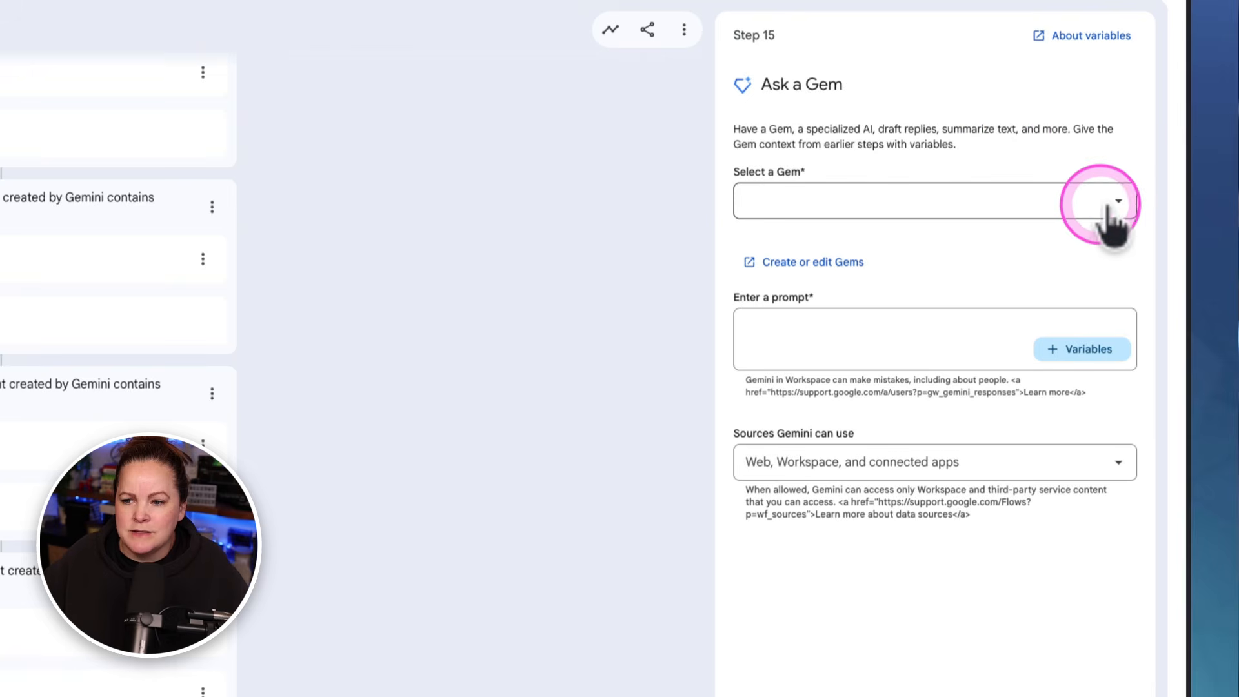
pyautogui.scroll(-4, 954, 290)
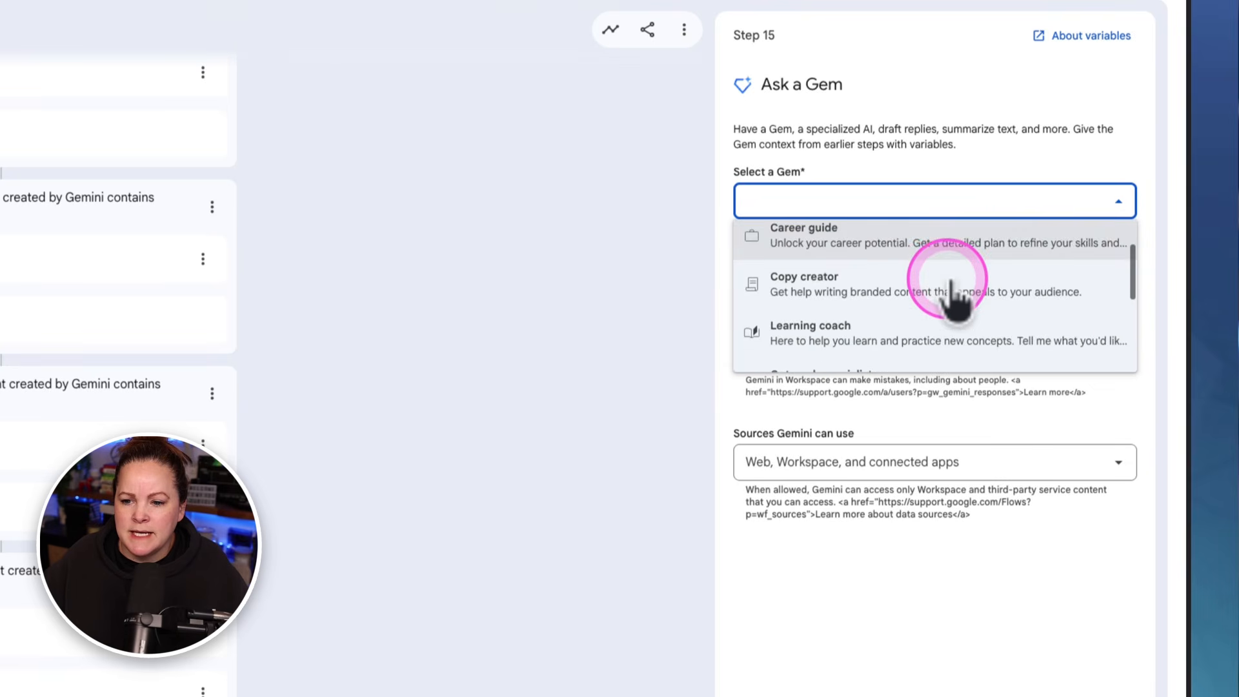
pyautogui.scroll(-3, 952, 287)
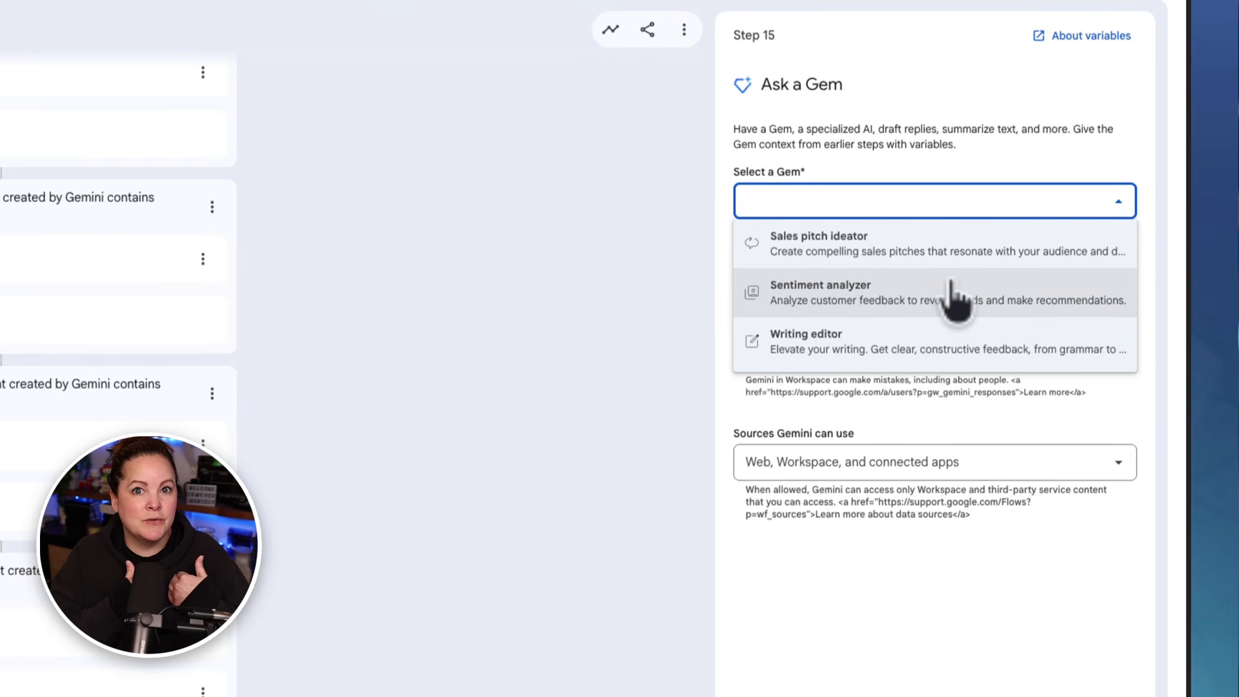
pyautogui.click(929, 289)
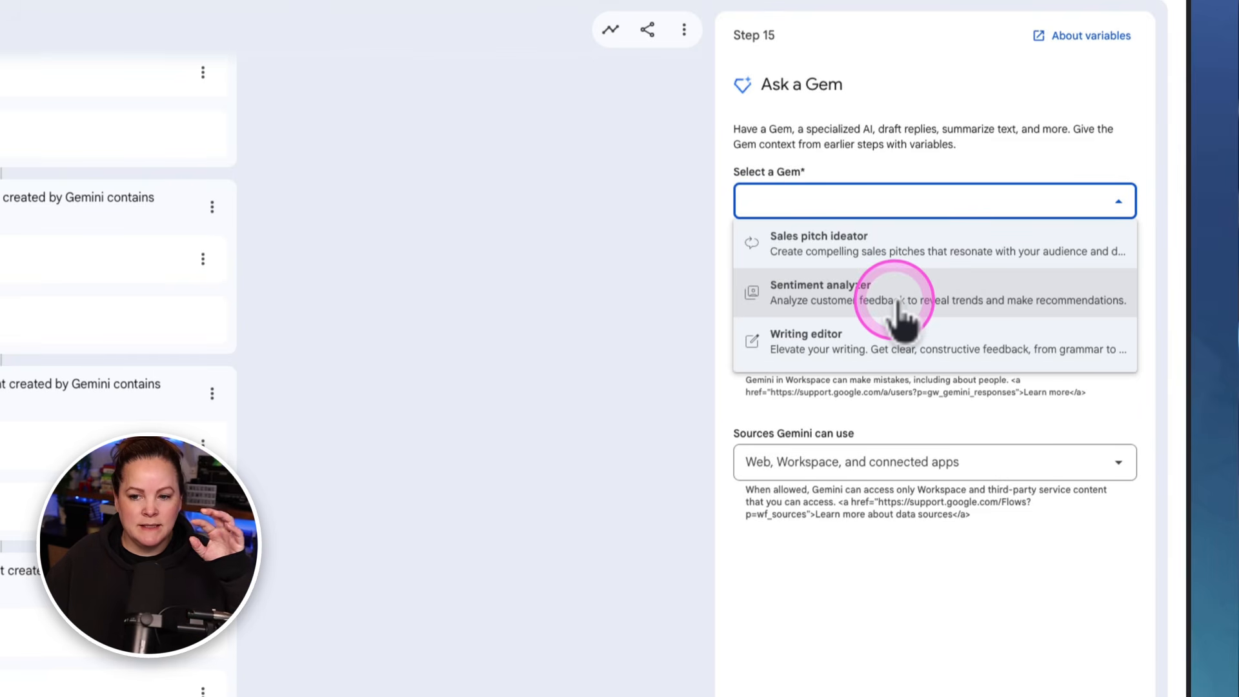
pyautogui.scroll(5, 897, 301)
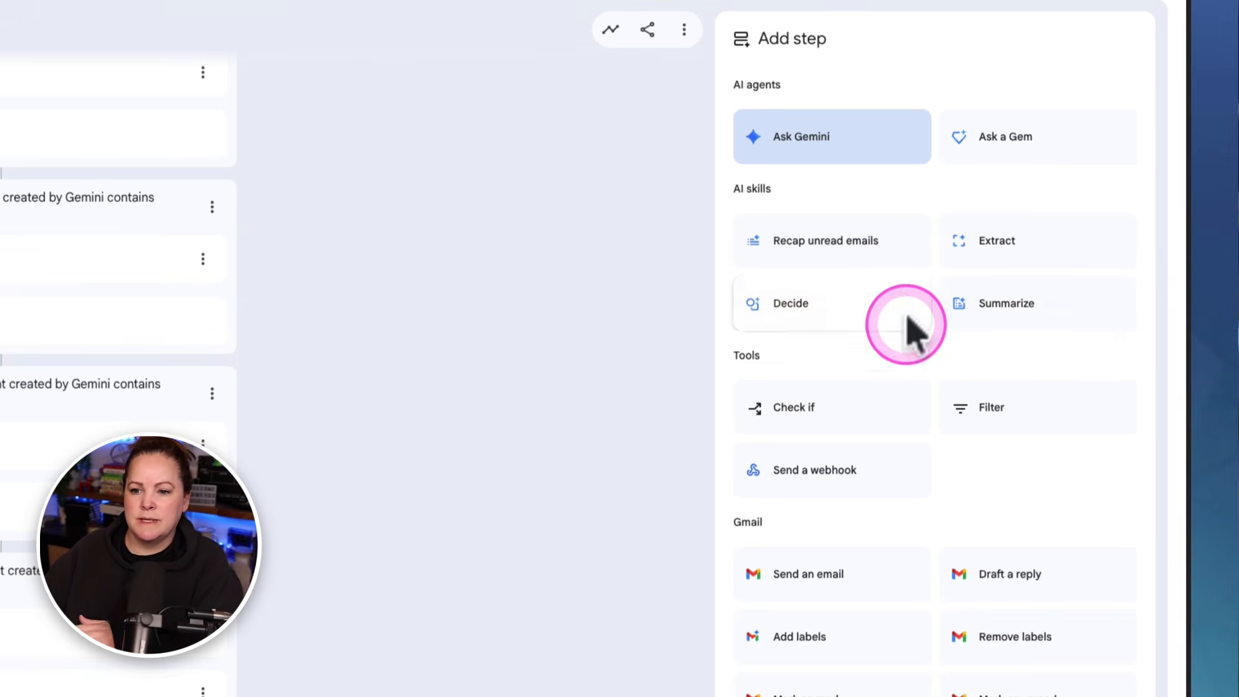
# Review the step types that can be added to the agent, from AI skills, Gmail, Chat and Sheets through Tasks and third-party integrations.
pyautogui.click(1006, 245)
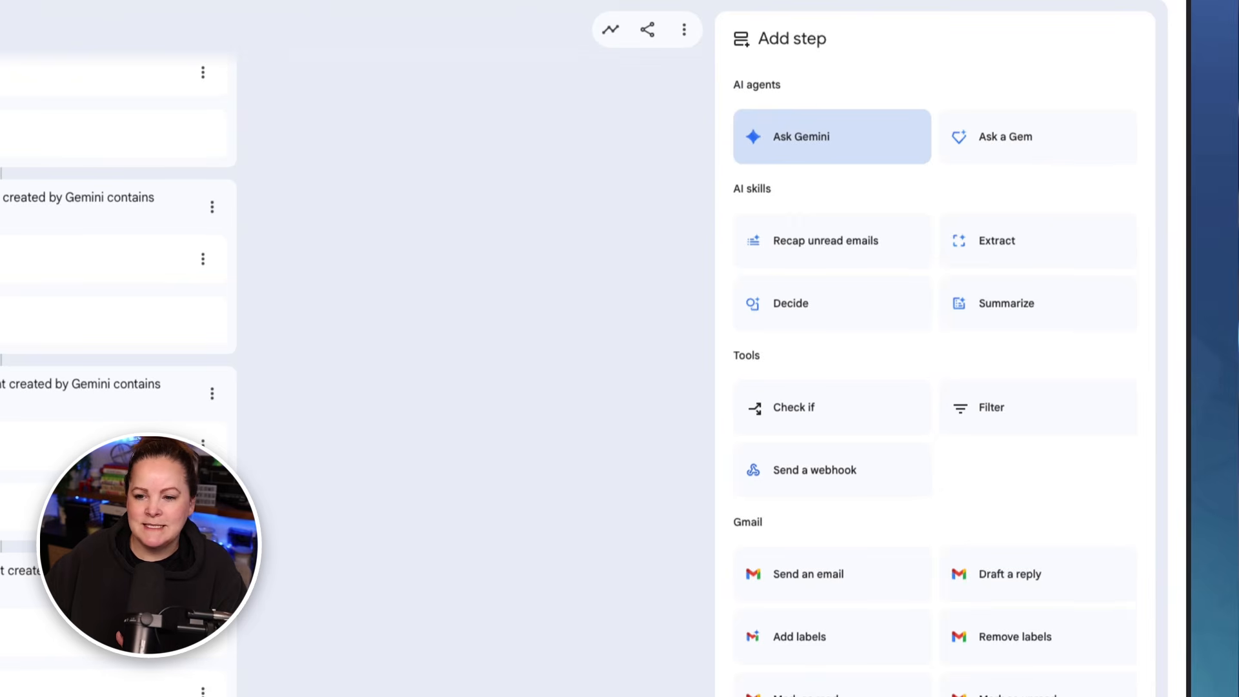
pyautogui.scroll(-7, 990, 506)
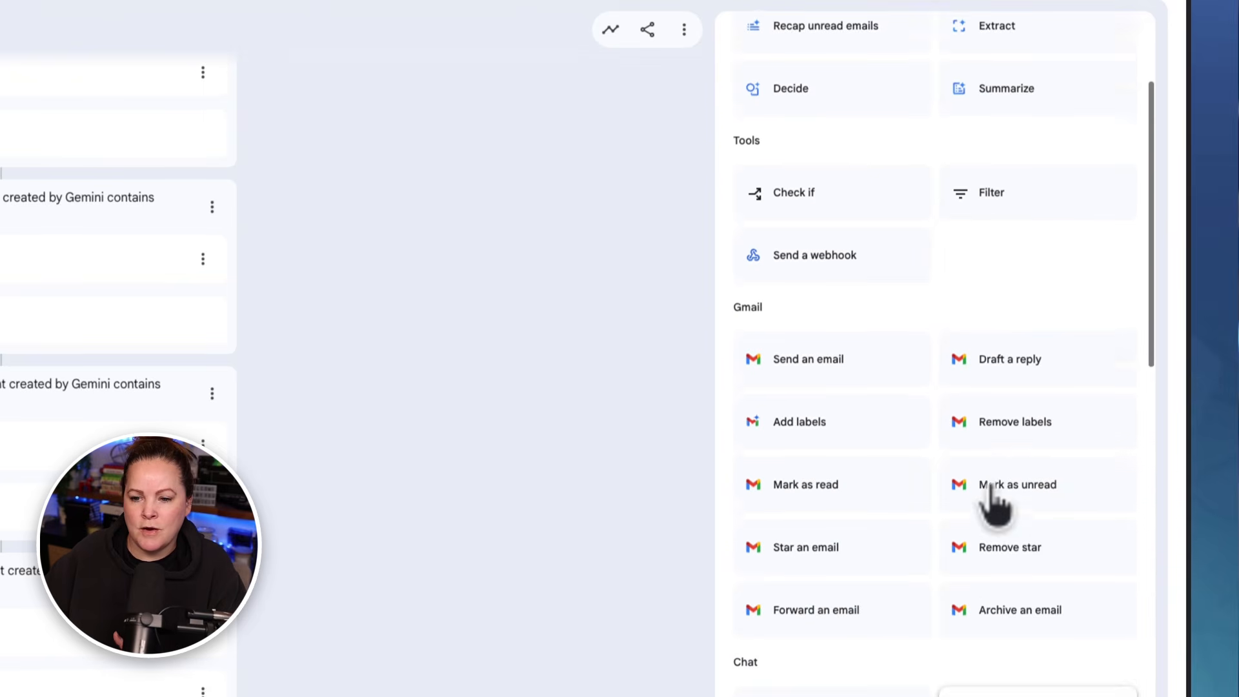
pyautogui.scroll(-1, 990, 487)
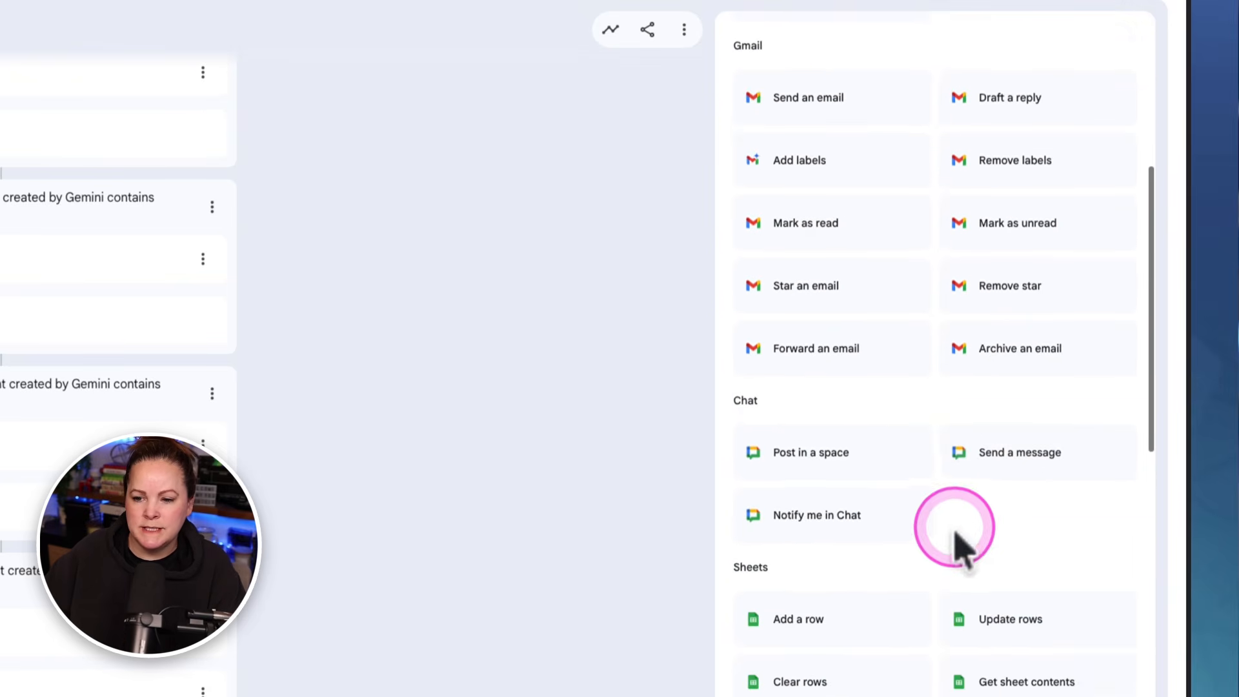
pyautogui.scroll(-2, 947, 553)
pyautogui.scroll(-1, 953, 565)
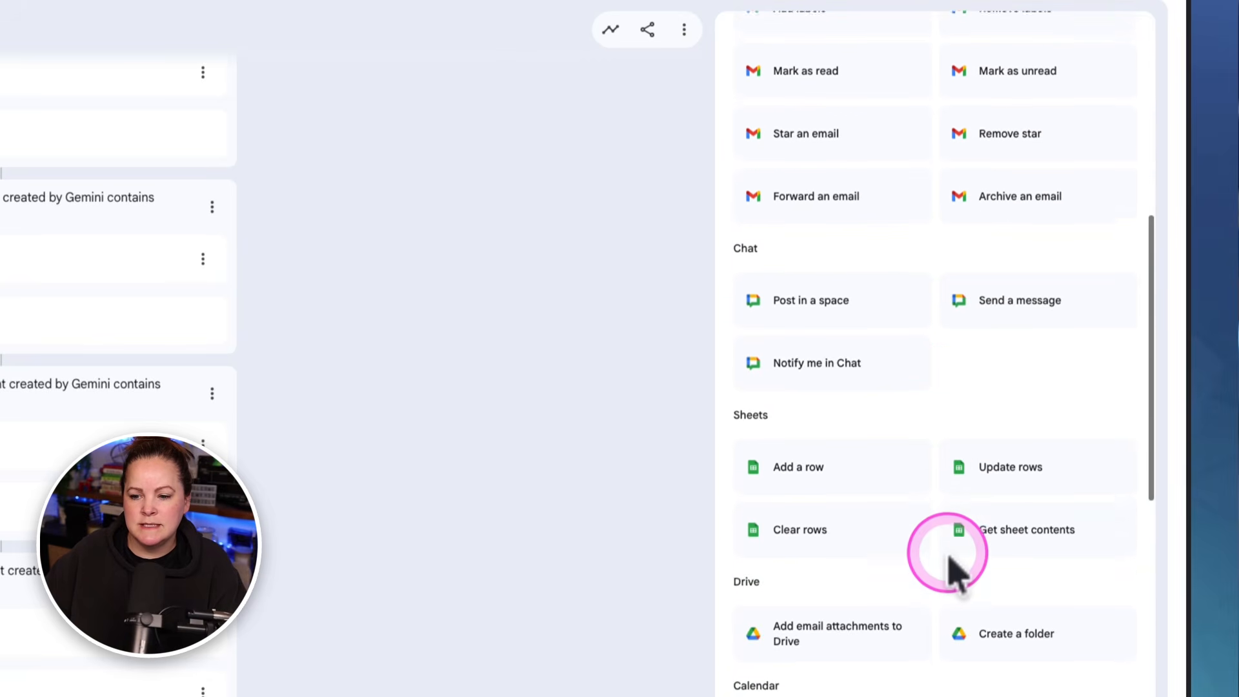
pyautogui.scroll(1, 945, 379)
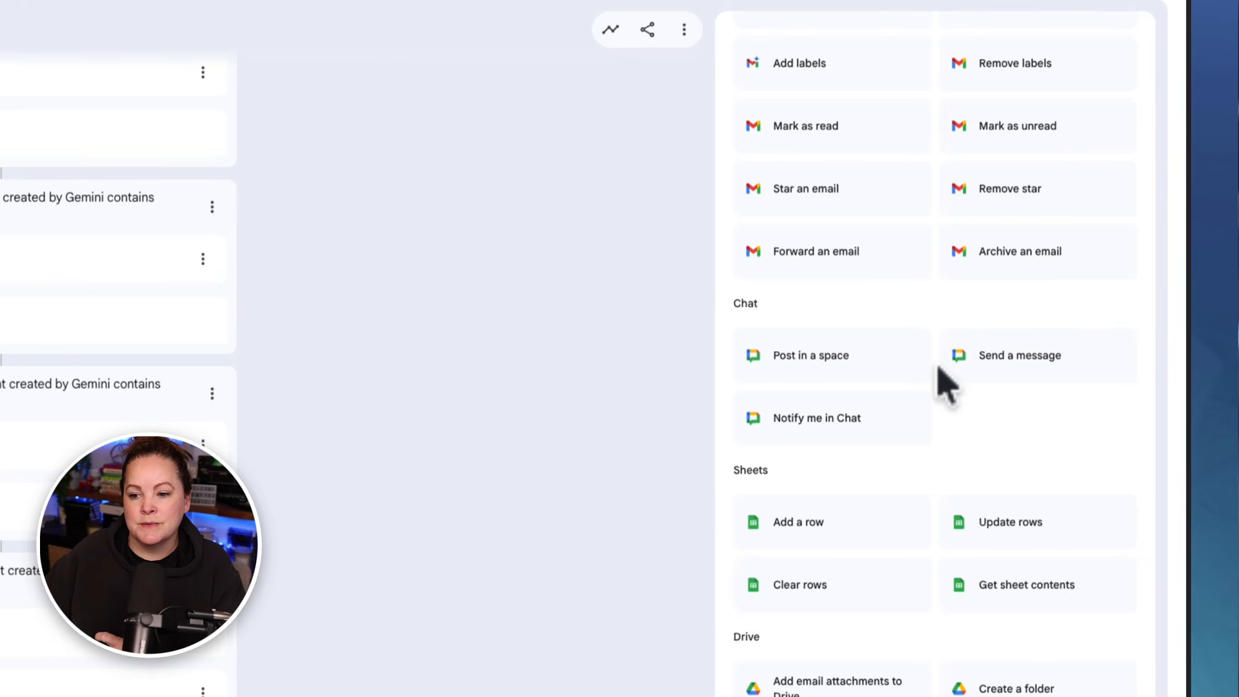
pyautogui.scroll(-1, 937, 471)
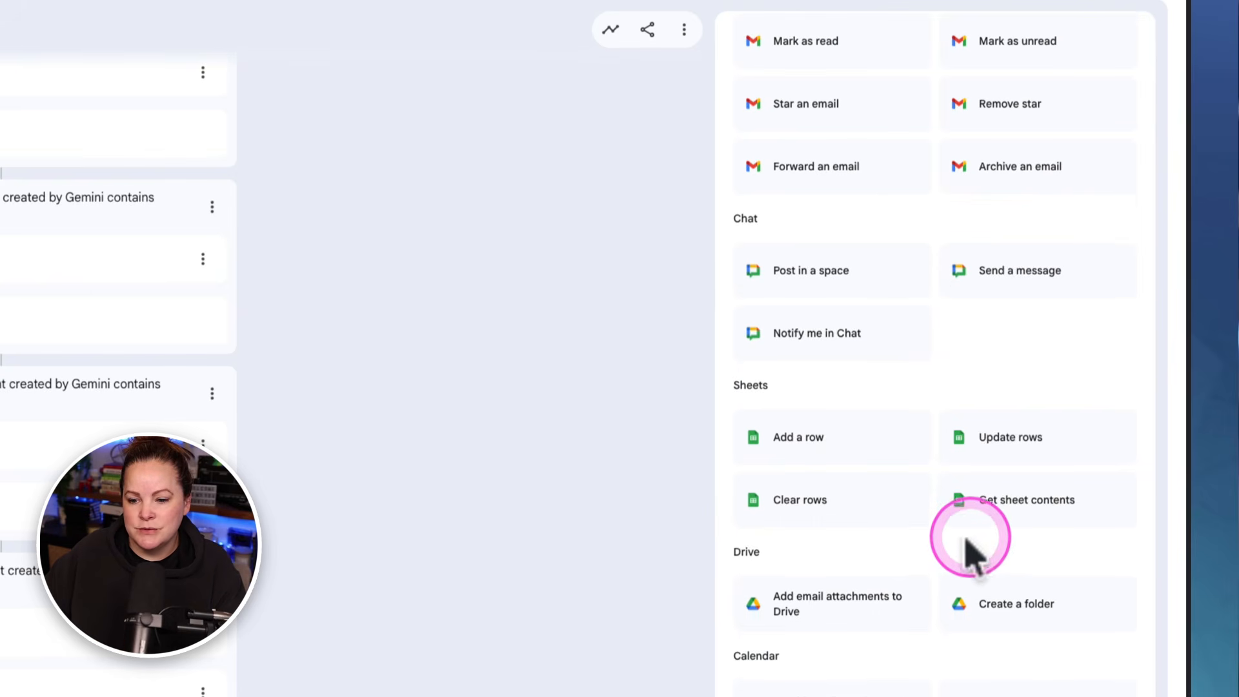
pyautogui.scroll(-3, 832, 691)
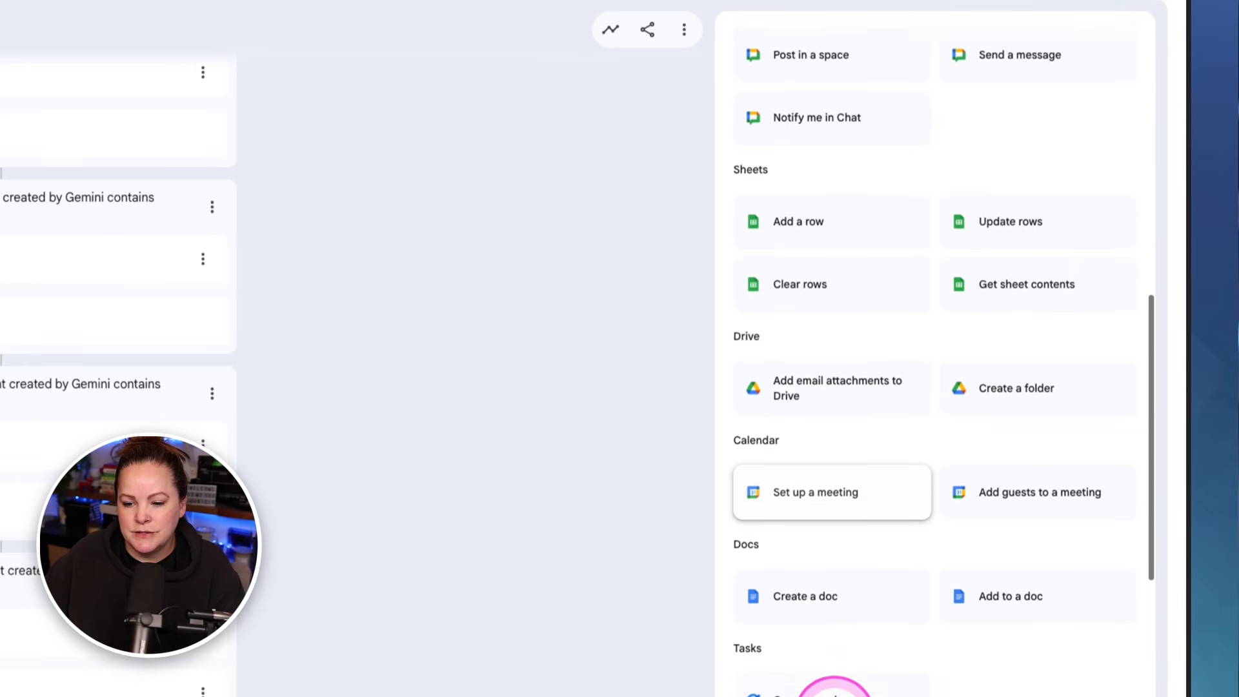
pyautogui.scroll(-6, 834, 690)
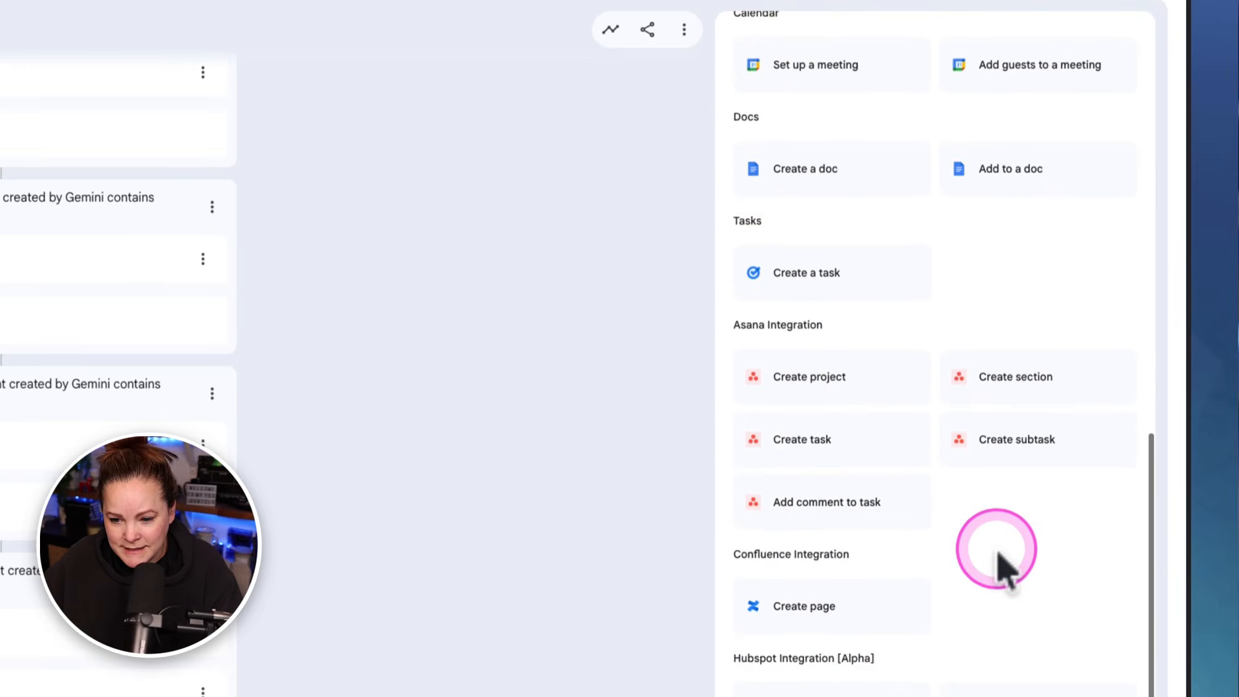
pyautogui.scroll(-4, 998, 553)
pyautogui.scroll(10, 1045, 525)
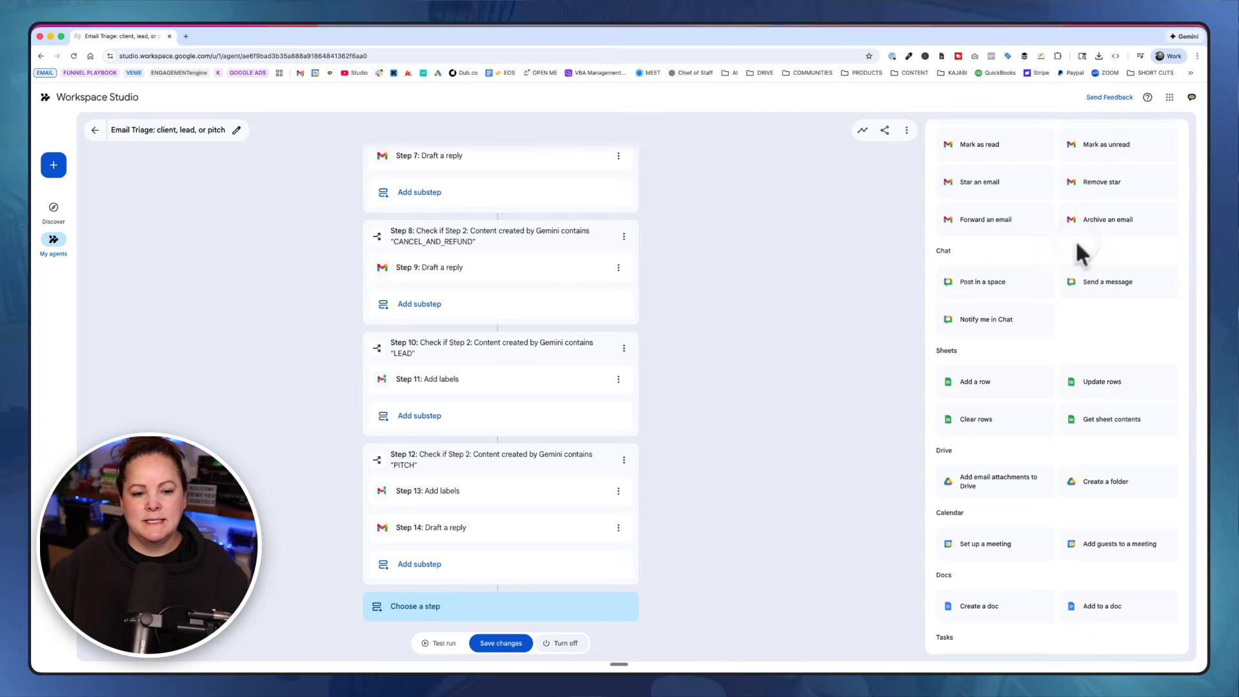
# Browse the Discover page's ready-made agent templates, from email boosters and better meetings through action items and customer connections.
pyautogui.click(54, 206)
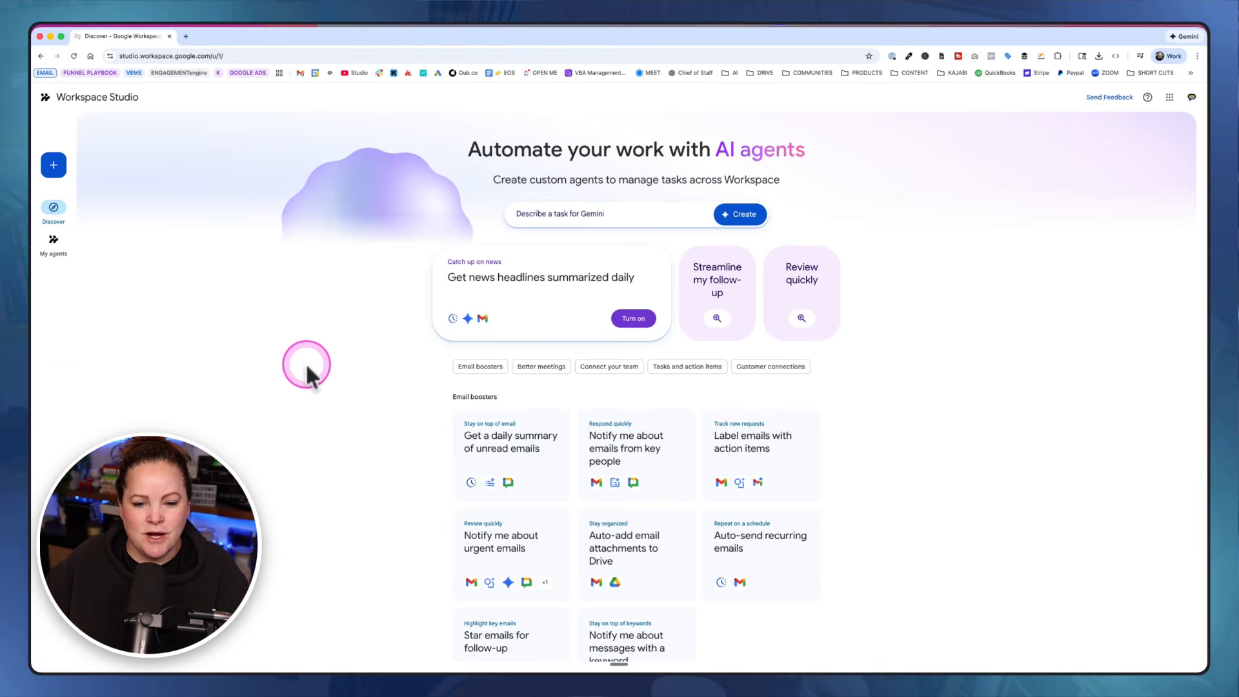
pyautogui.scroll(-3, 304, 362)
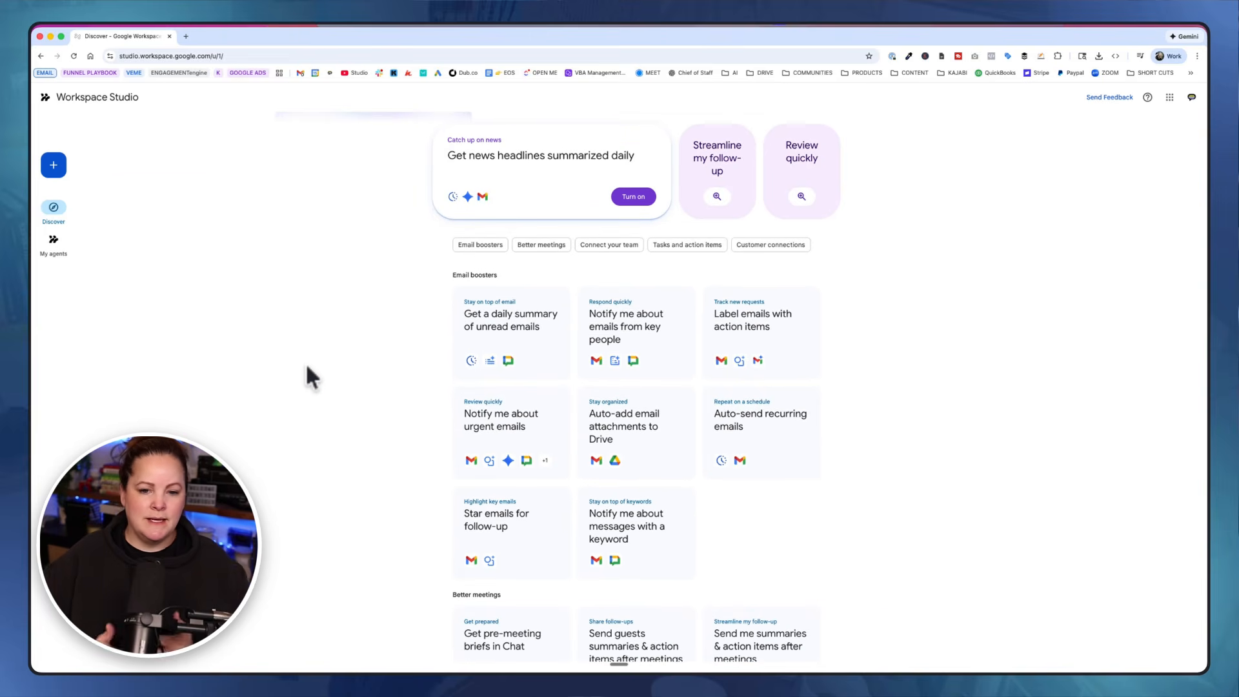
pyautogui.scroll(-6, 304, 363)
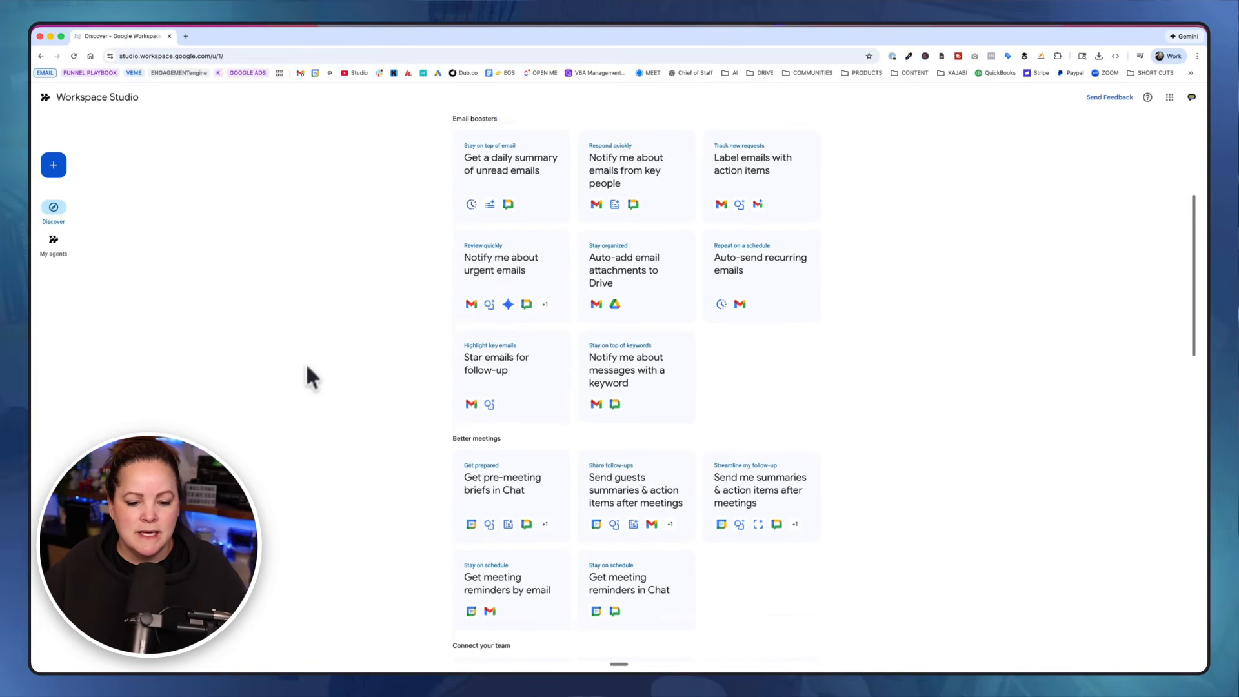
pyautogui.scroll(8, 305, 362)
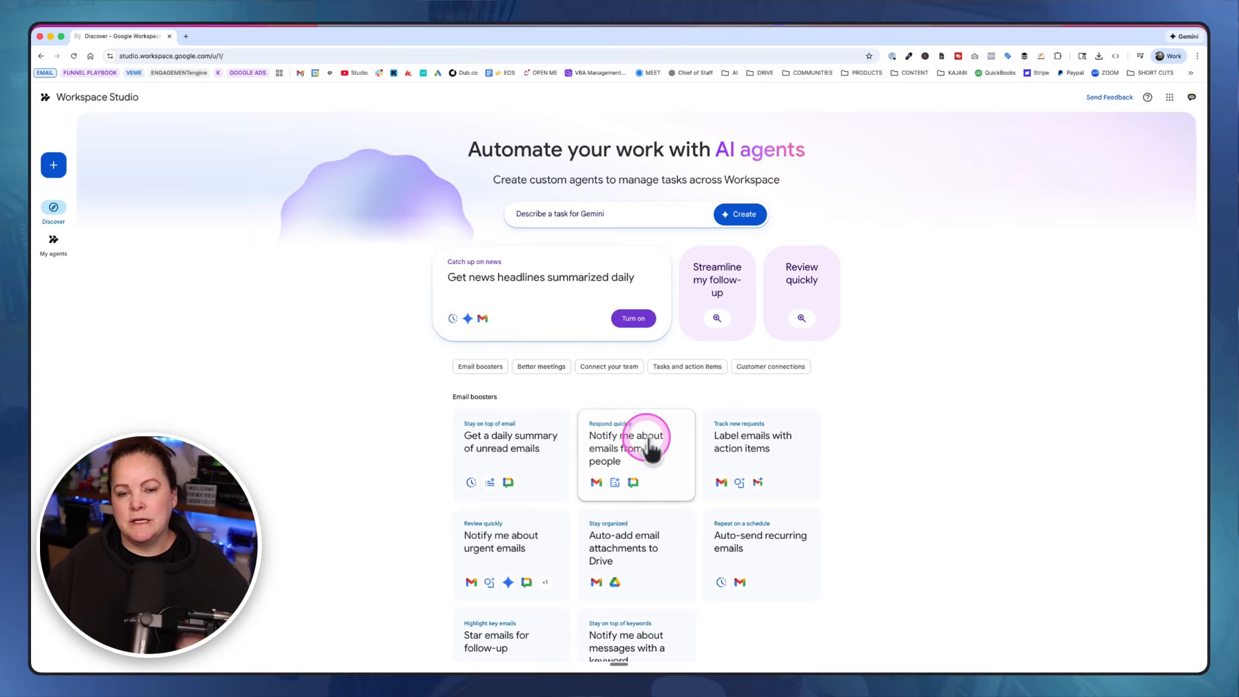
pyautogui.click(571, 220)
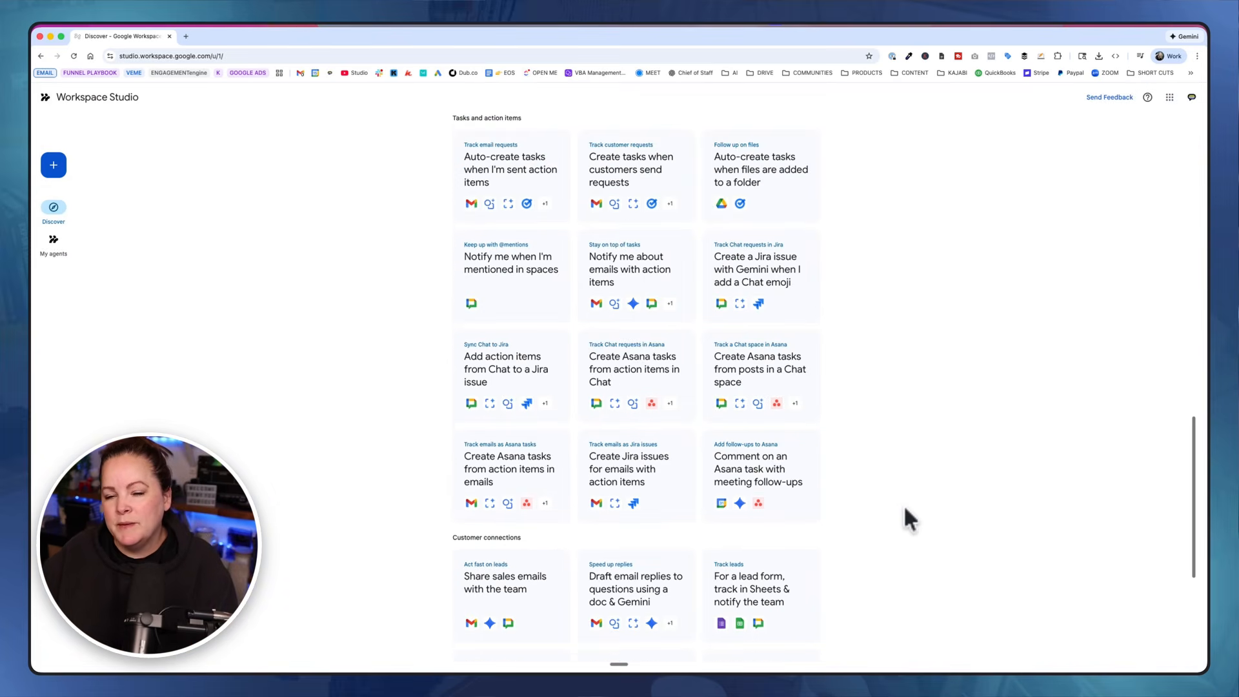
pyautogui.scroll(-1, 906, 516)
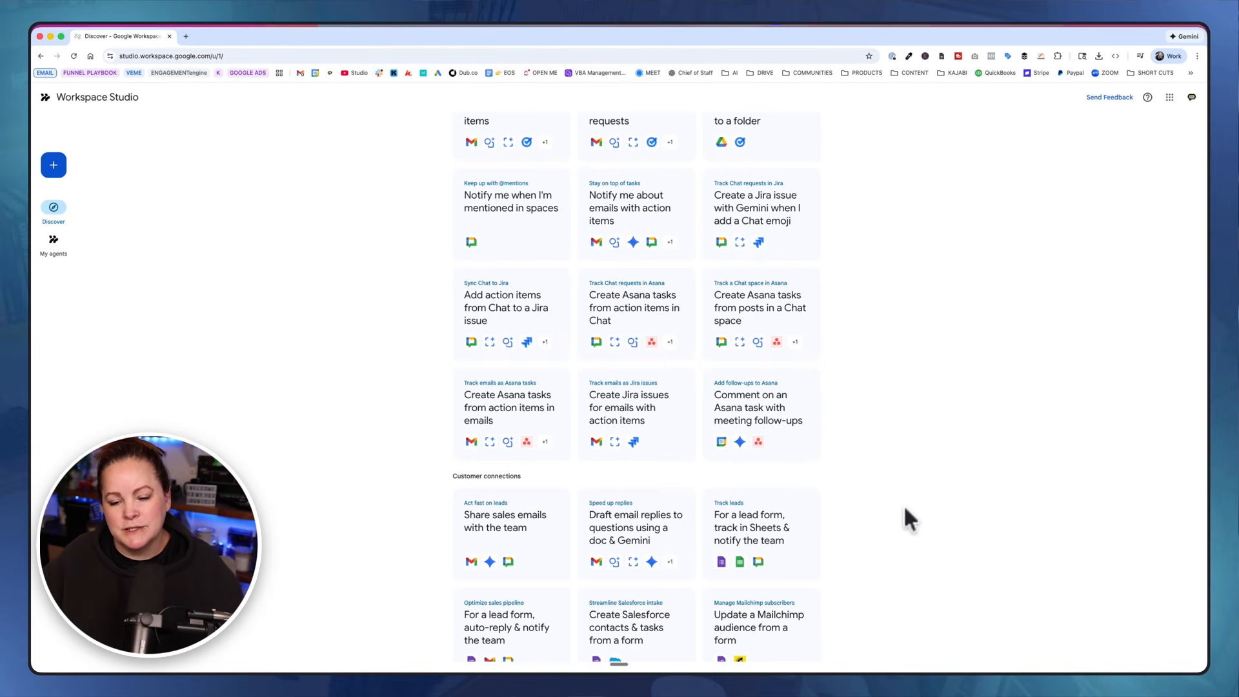
pyautogui.click(862, 520)
pyautogui.scroll(-3, 859, 521)
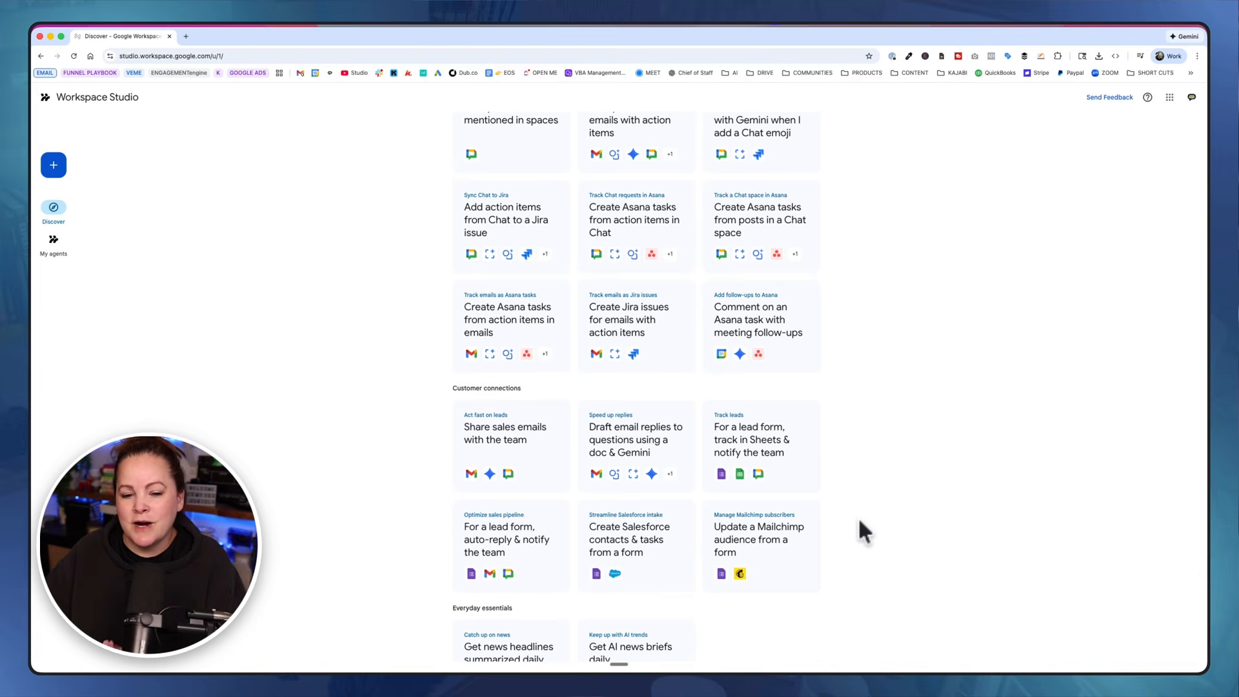
pyautogui.scroll(10, 860, 523)
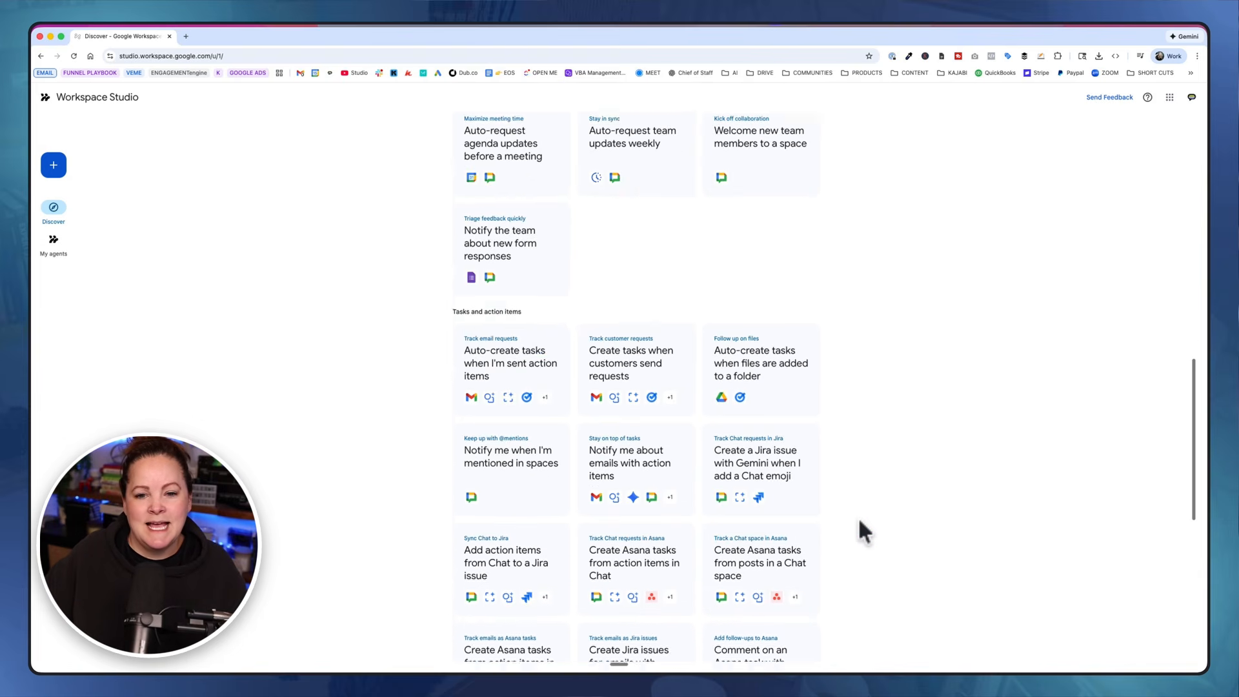
# Return to the list of own agents and reopen the "Email Triage: client, lead, or pitch" agent.
pyautogui.click(53, 242)
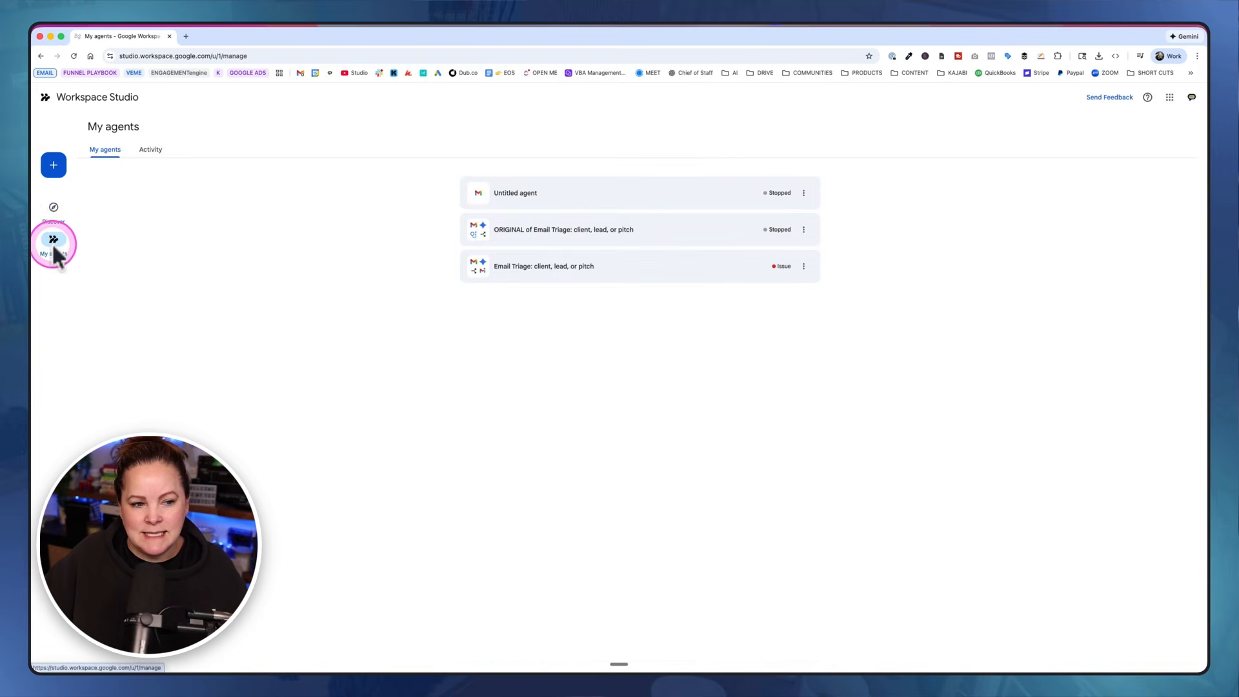
pyautogui.click(574, 268)
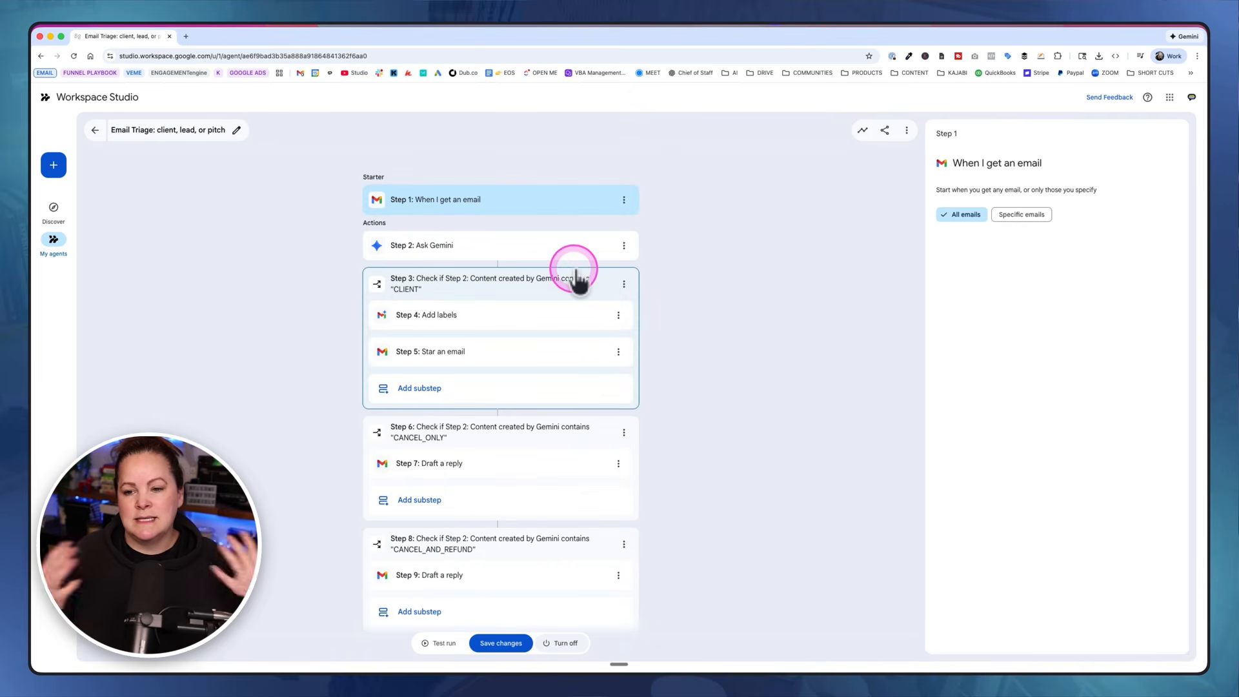